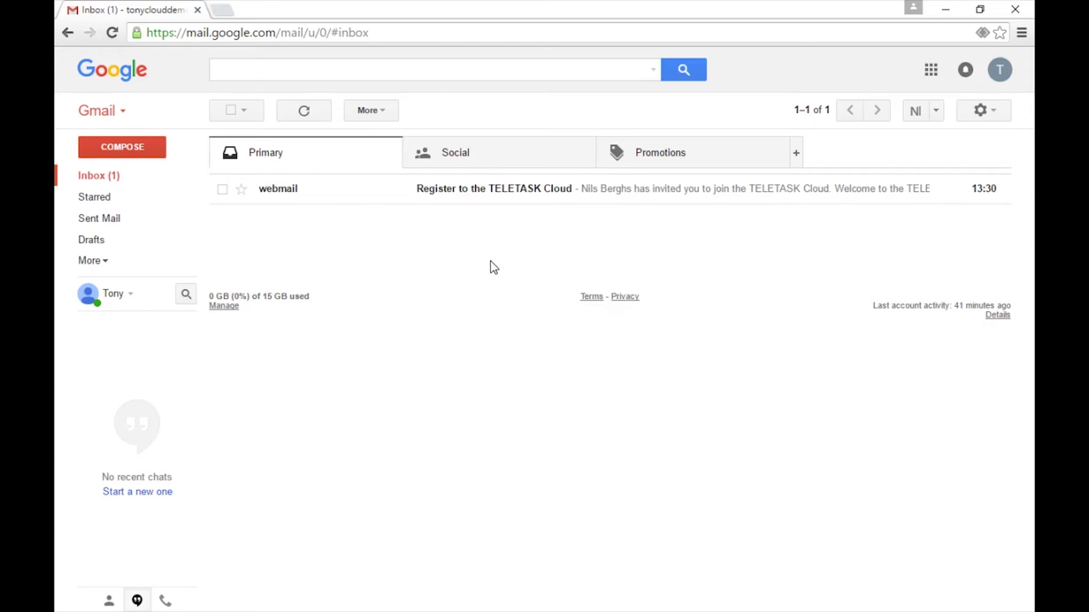
{"action": "left_click", "coordinate": [475, 199]}
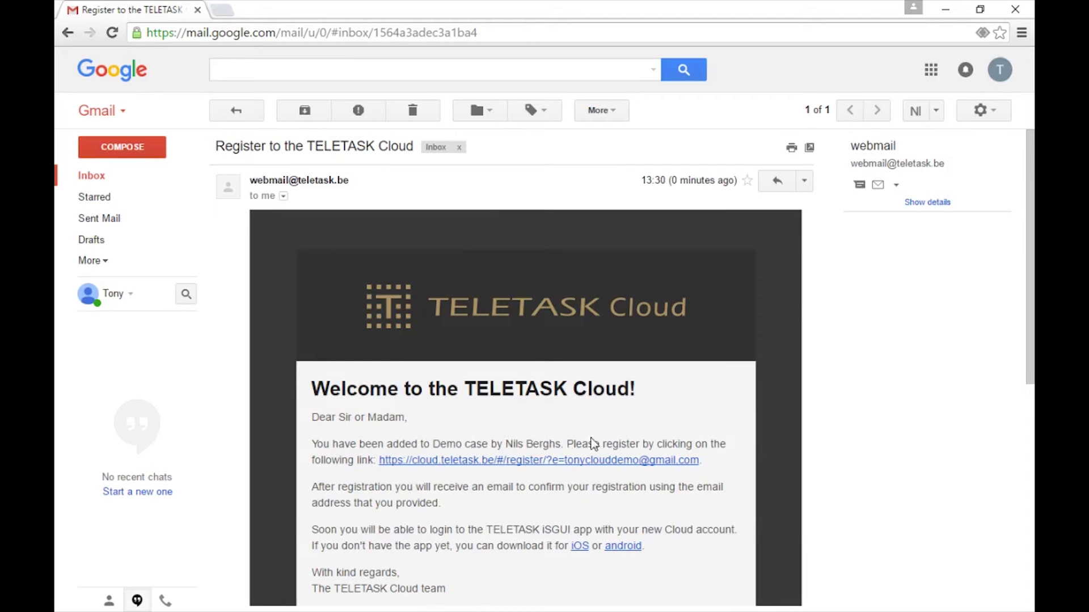
{"action": "scroll", "coordinate": [594, 418], "scroll_direction": "down", "scroll_amount": 2}
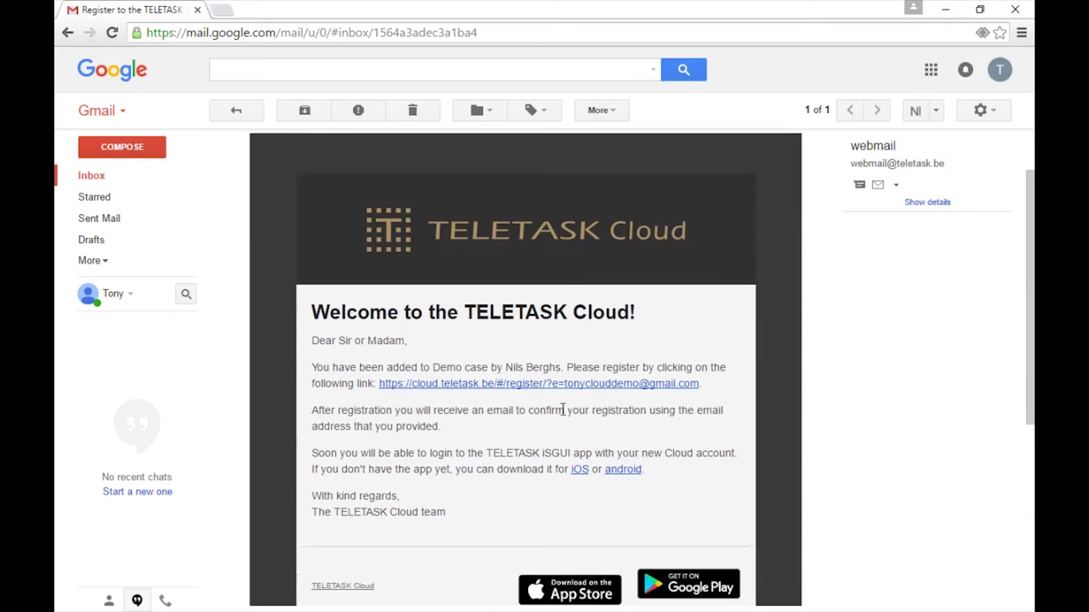
- Fill in the registration details: title Mr, name Tony CloudDemo, country Belgium
{"action": "left_click", "coordinate": [539, 386]}
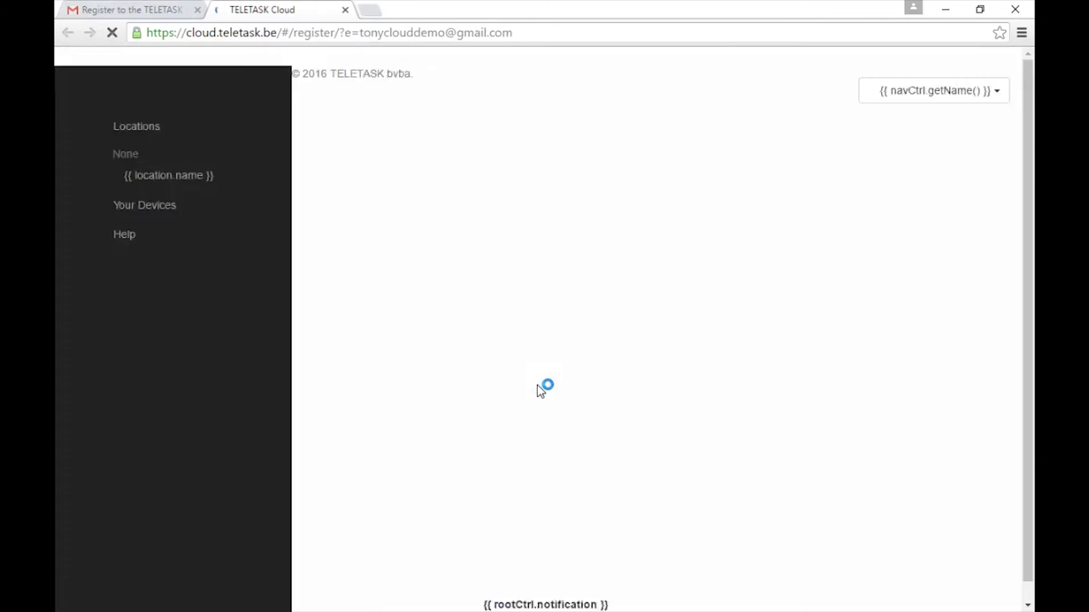
{"action": "left_click", "coordinate": [535, 329]}
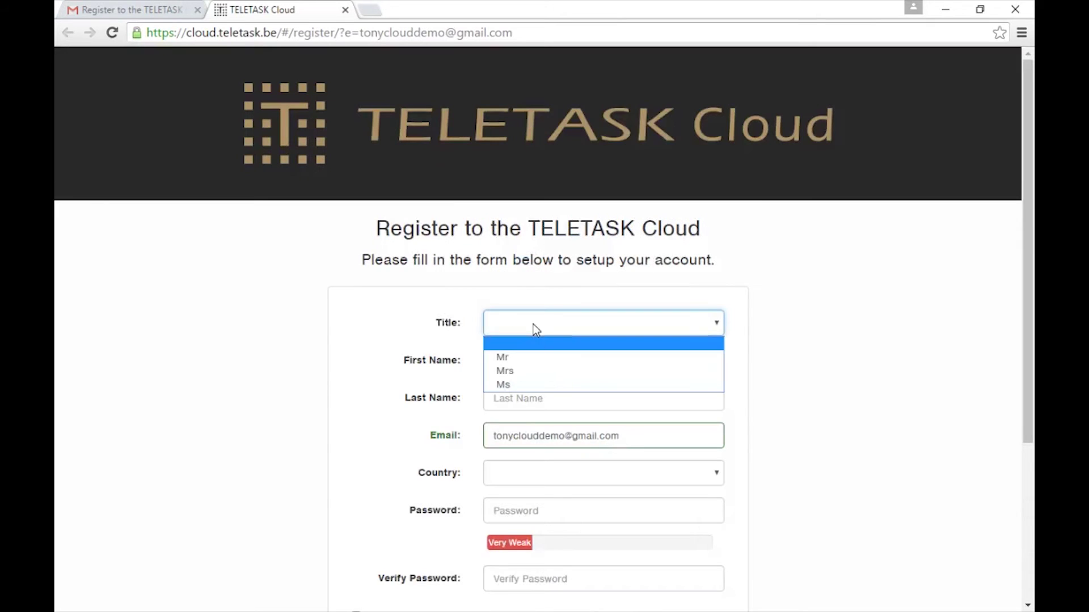
{"action": "left_click", "coordinate": [540, 361]}
{"action": "left_click", "coordinate": [542, 363]}
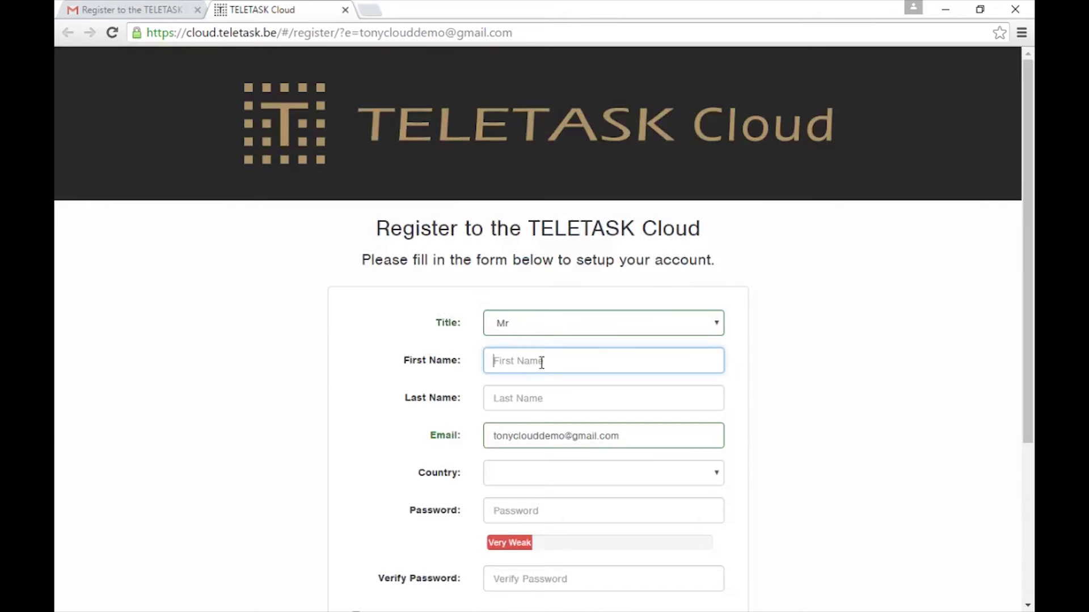
{"action": "type", "text": "To"}
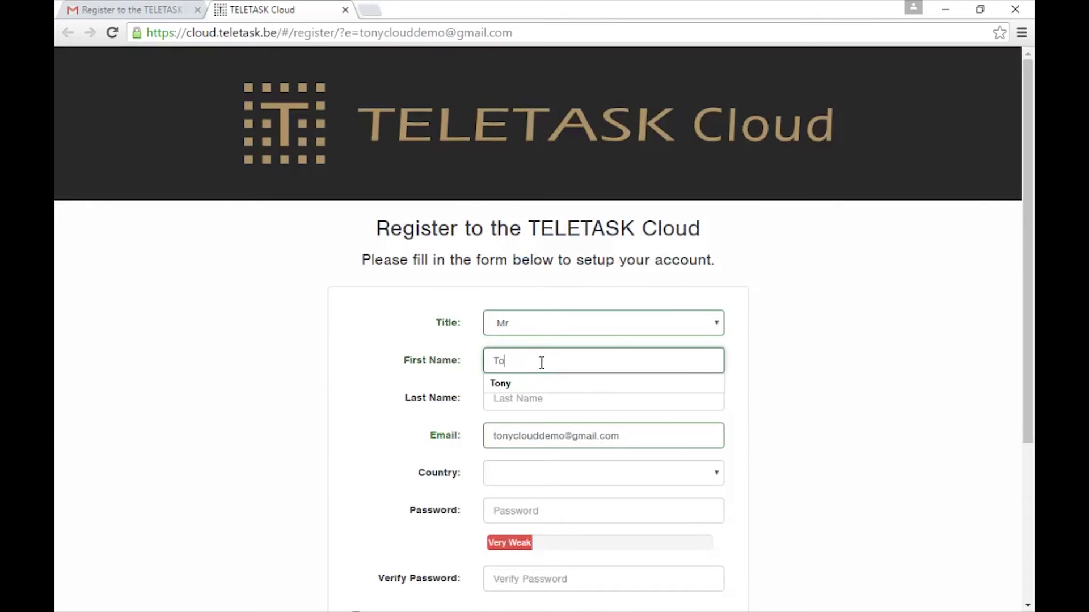
{"action": "type", "text": "ny"}
{"action": "key", "text": "Tab"}
{"action": "type", "text": "CloudDem"}
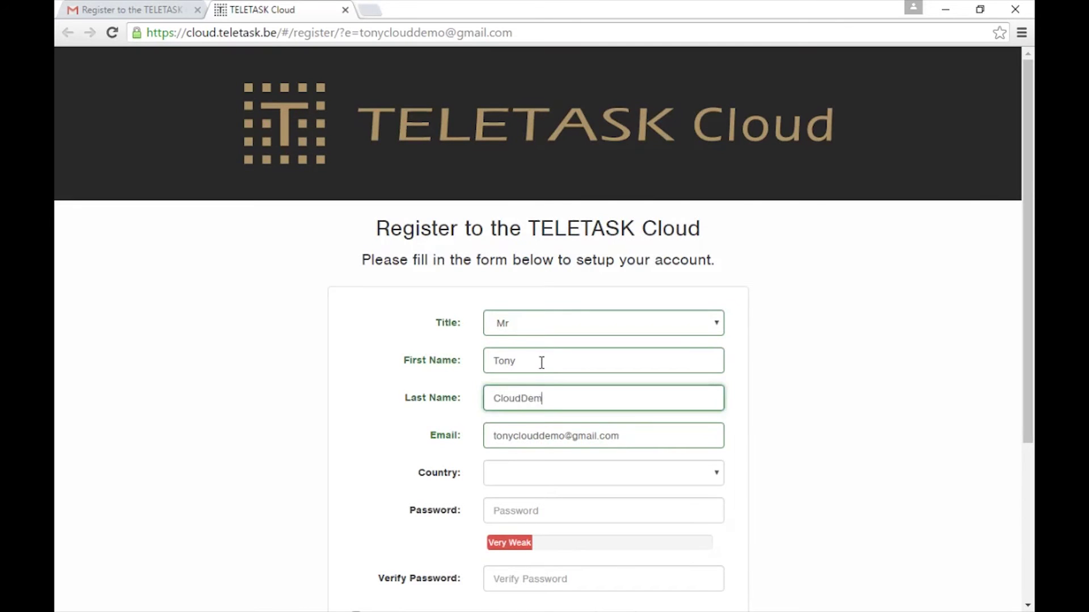
{"action": "type", "text": "o"}
{"action": "left_click", "coordinate": [549, 477]}
{"action": "scroll", "coordinate": [554, 422], "scroll_direction": "down", "scroll_amount": 3}
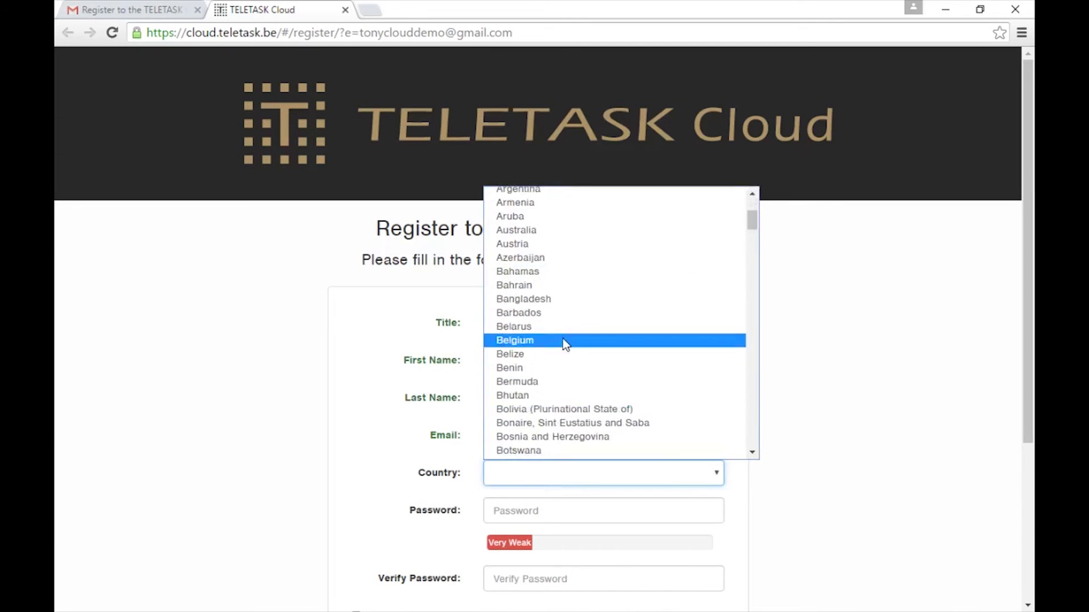
{"action": "left_click", "coordinate": [563, 338]}
{"action": "left_click", "coordinate": [605, 510]}
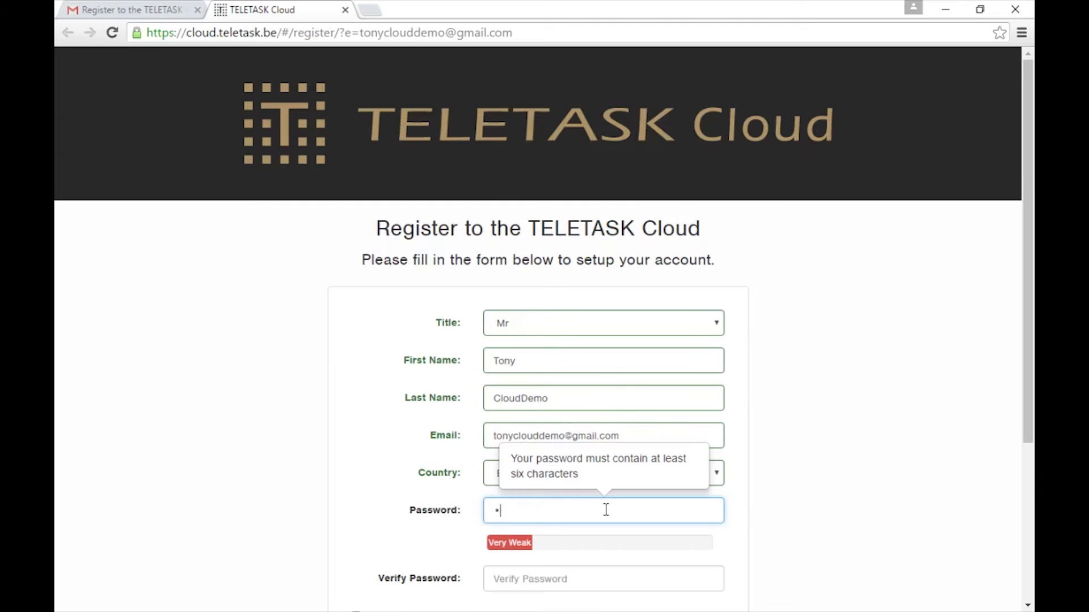
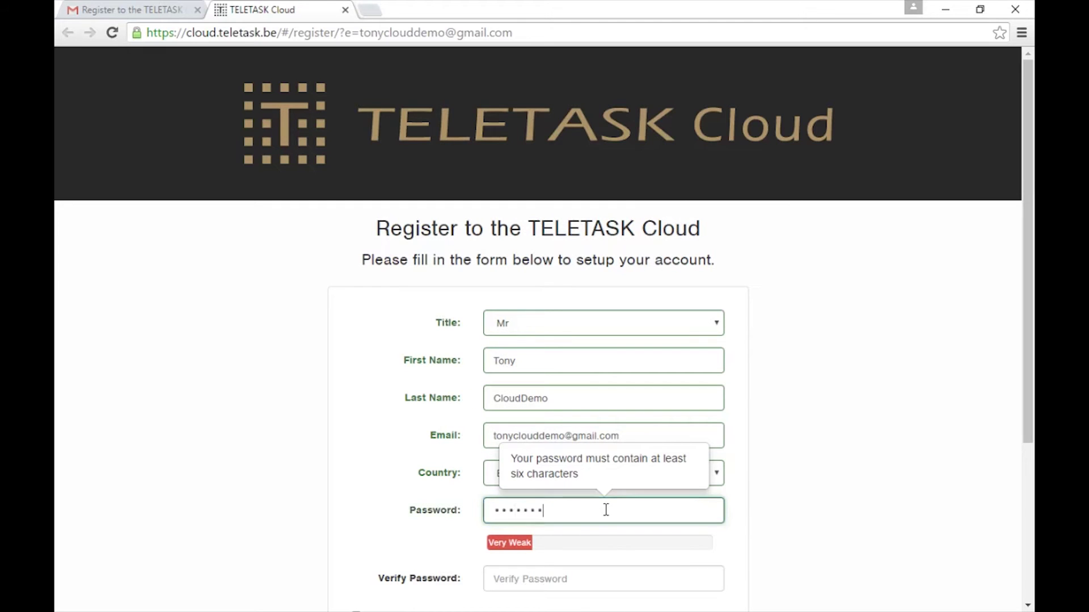
{"action": "key", "text": "Tab"}
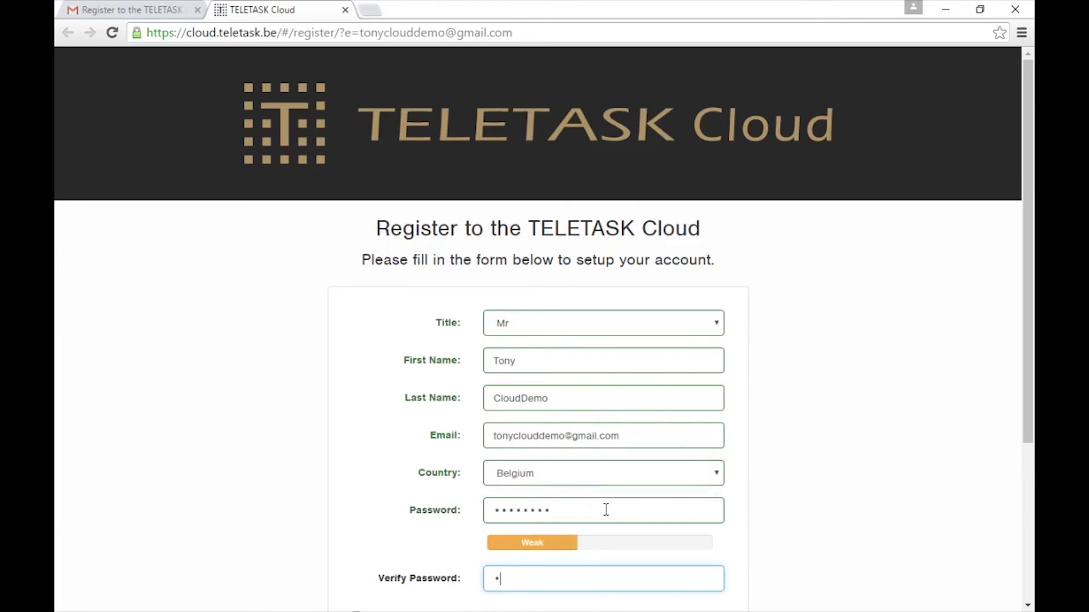
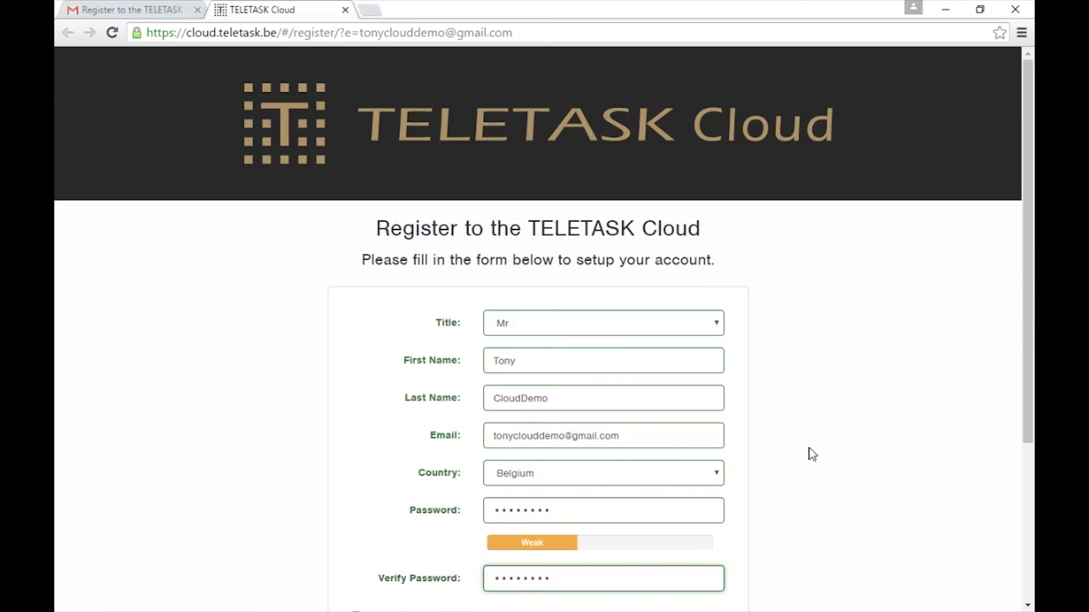
{"action": "left_click_drag", "start_coordinate": [1032, 377], "coordinate": [1033, 544]}
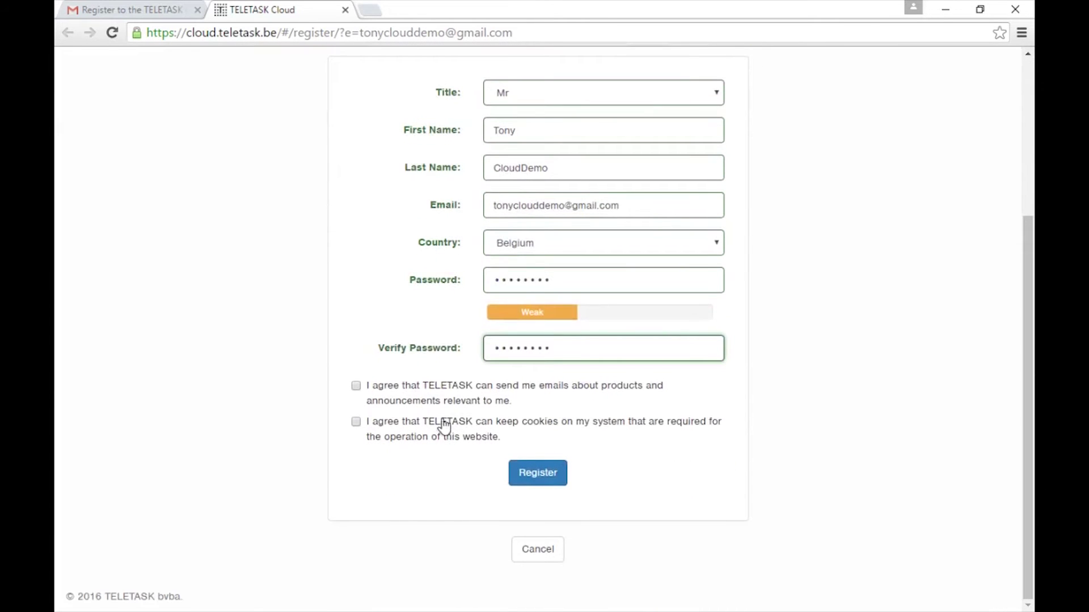
{"action": "left_click", "coordinate": [381, 427]}
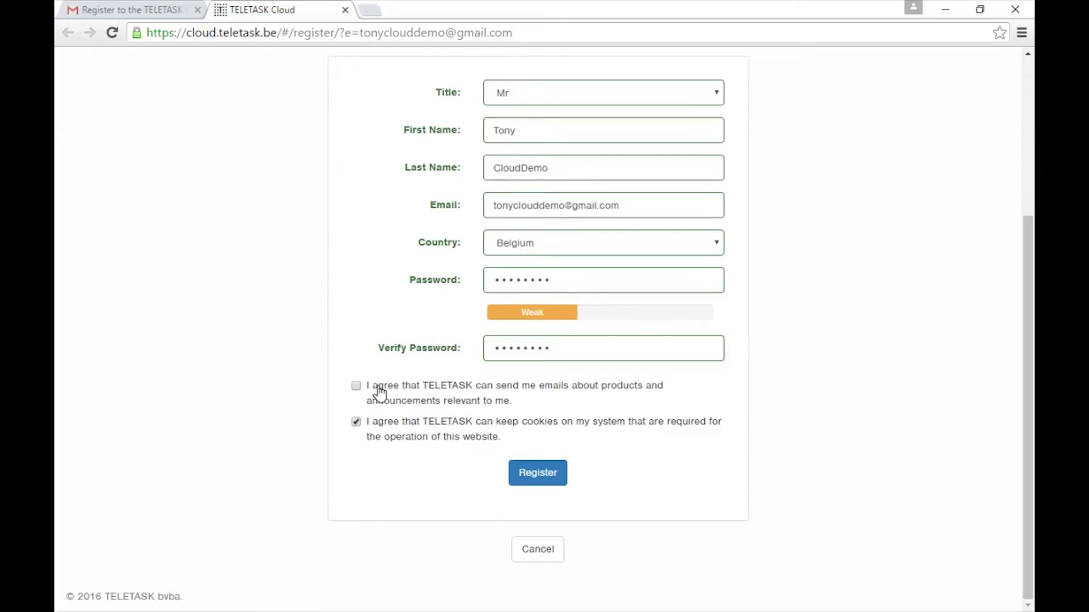
{"action": "left_click", "coordinate": [380, 392]}
{"action": "left_click", "coordinate": [548, 477]}
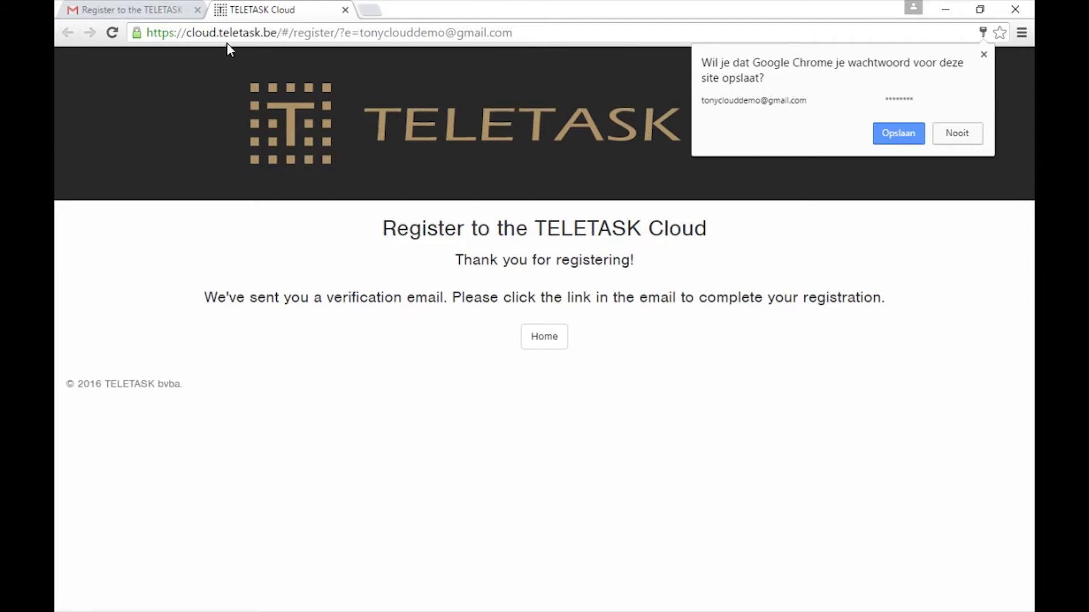
- Open the 'Confirm your TELETASK Cloud account' email in Gmail and follow its activation link
{"action": "left_click", "coordinate": [154, 9]}
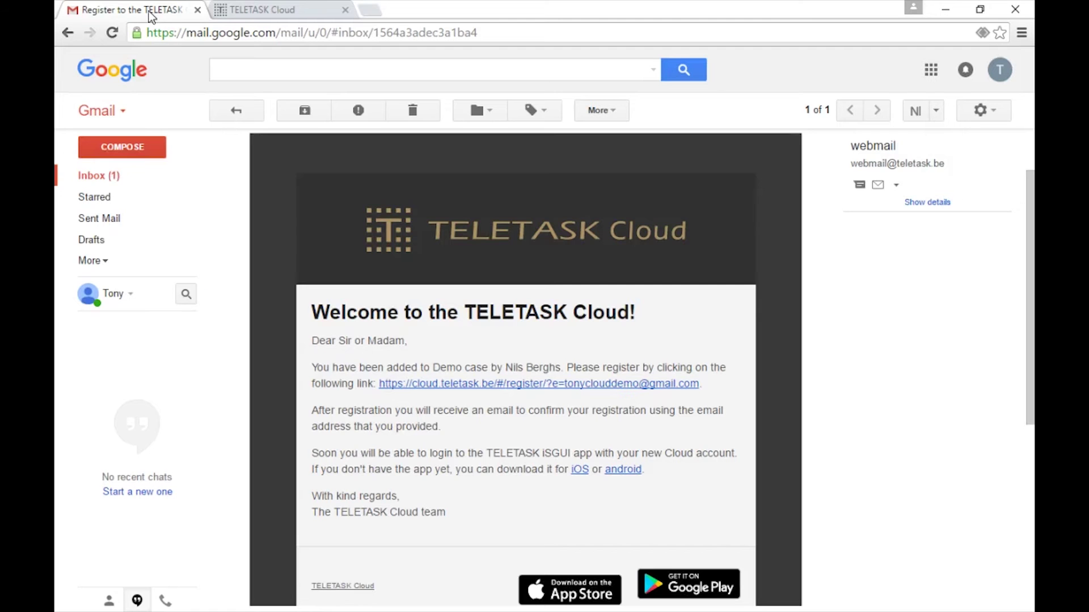
{"action": "left_click", "coordinate": [97, 180]}
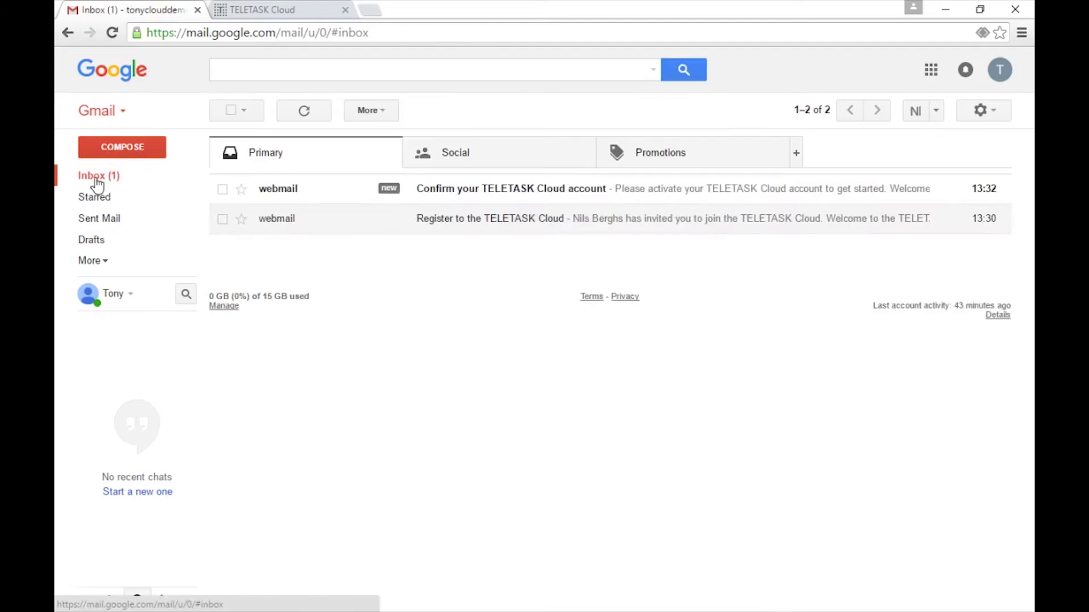
{"action": "left_click", "coordinate": [463, 200]}
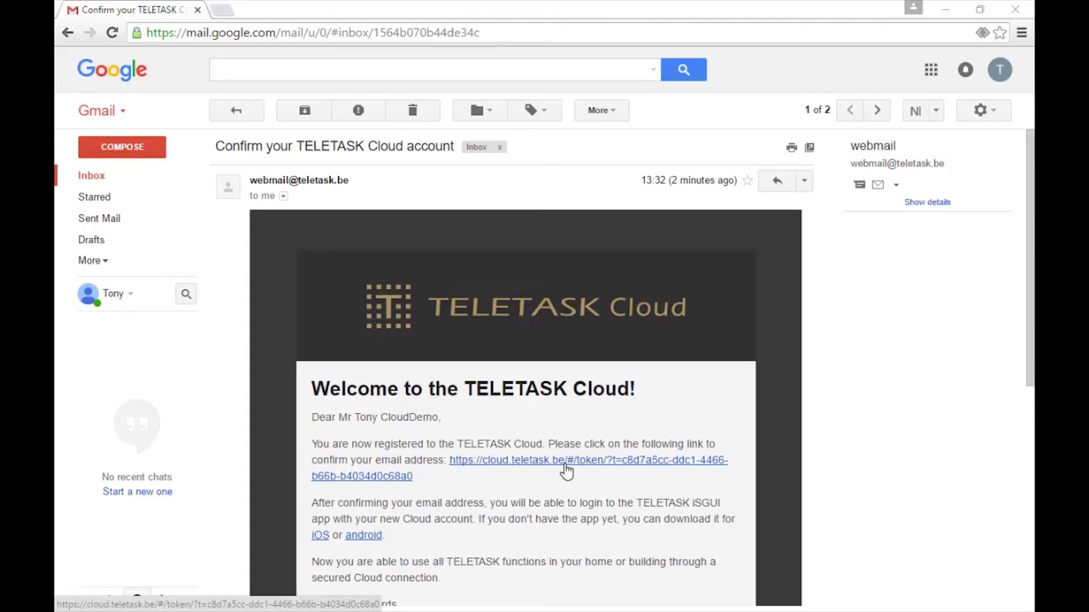
{"action": "left_click", "coordinate": [566, 471]}
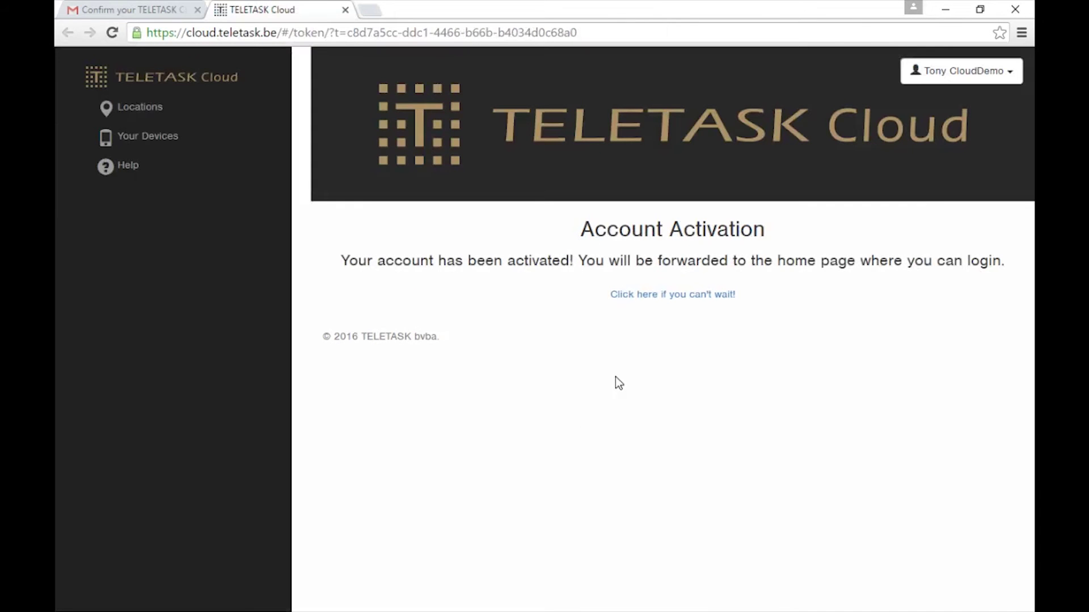
- Continue to the TELETASK Cloud home page without waiting for the redirect
{"action": "left_click", "coordinate": [610, 296]}
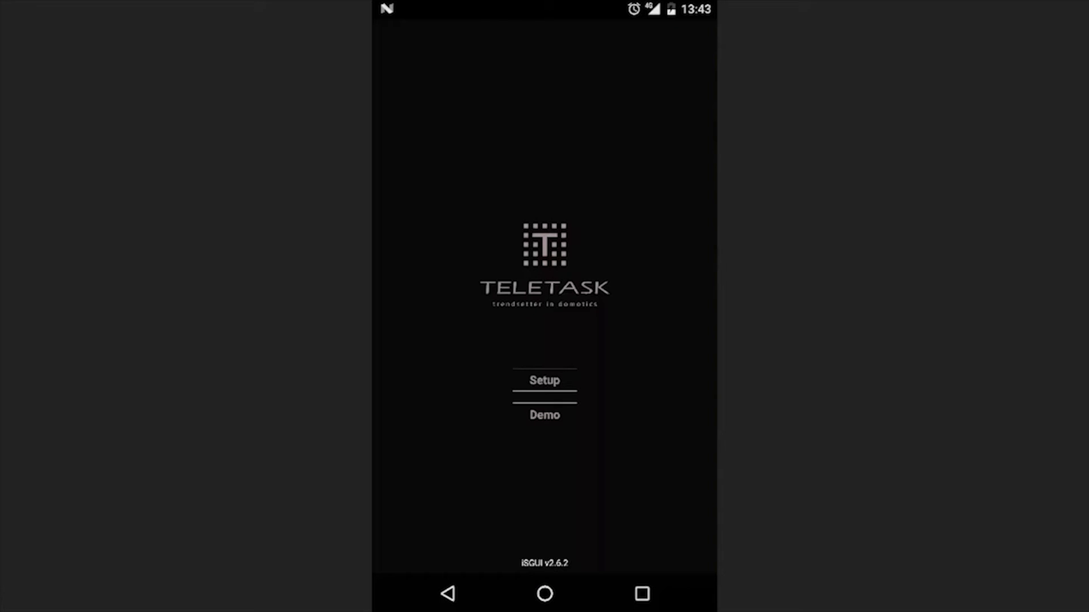
{"action": "left_click", "coordinate": [537, 380]}
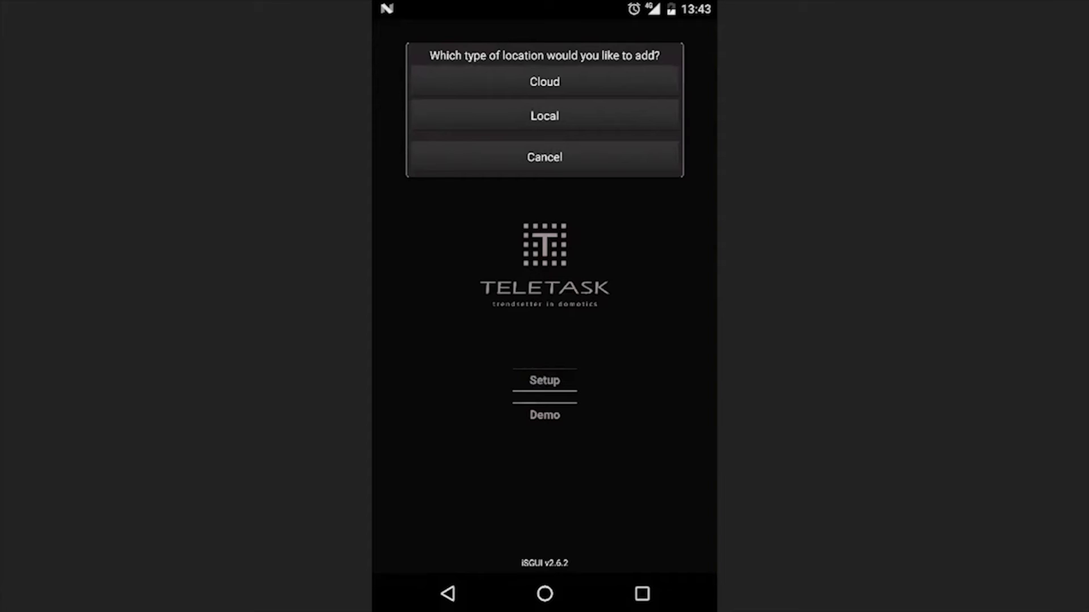
{"action": "left_click", "coordinate": [500, 83]}
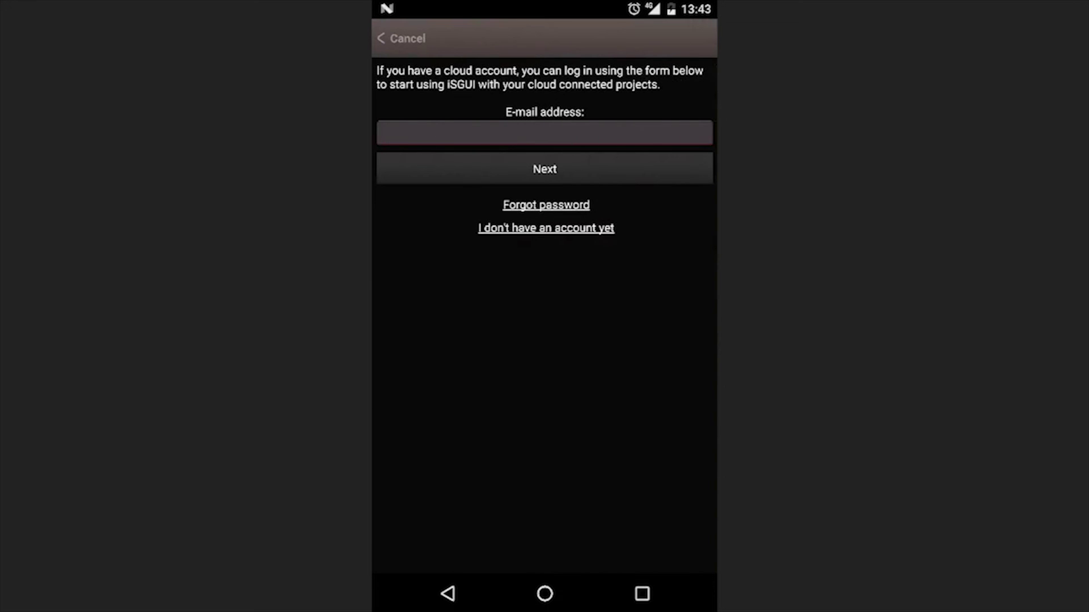
{"action": "left_click", "coordinate": [425, 130]}
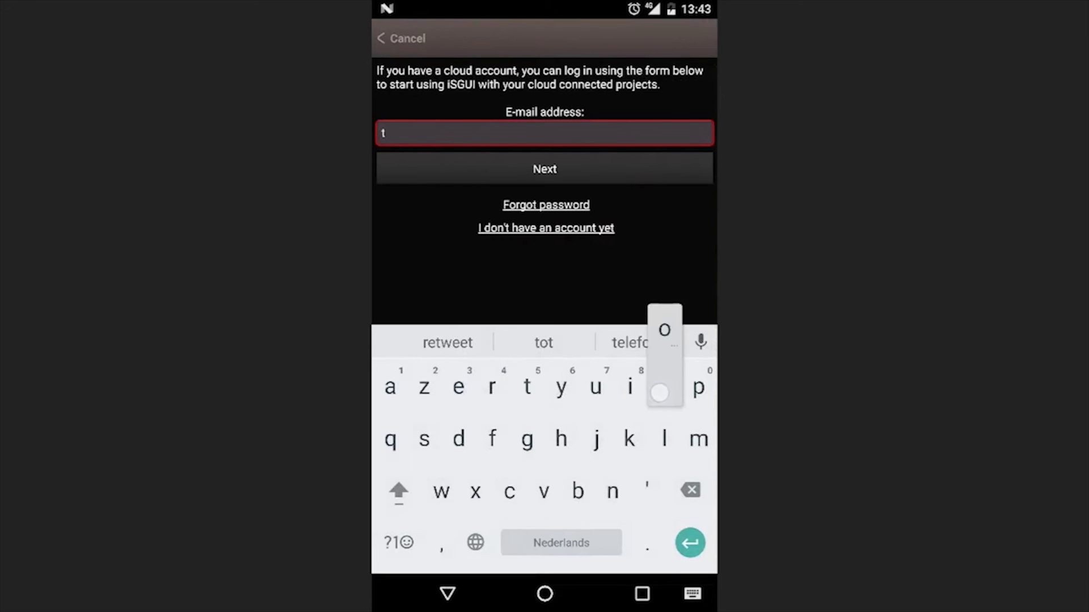
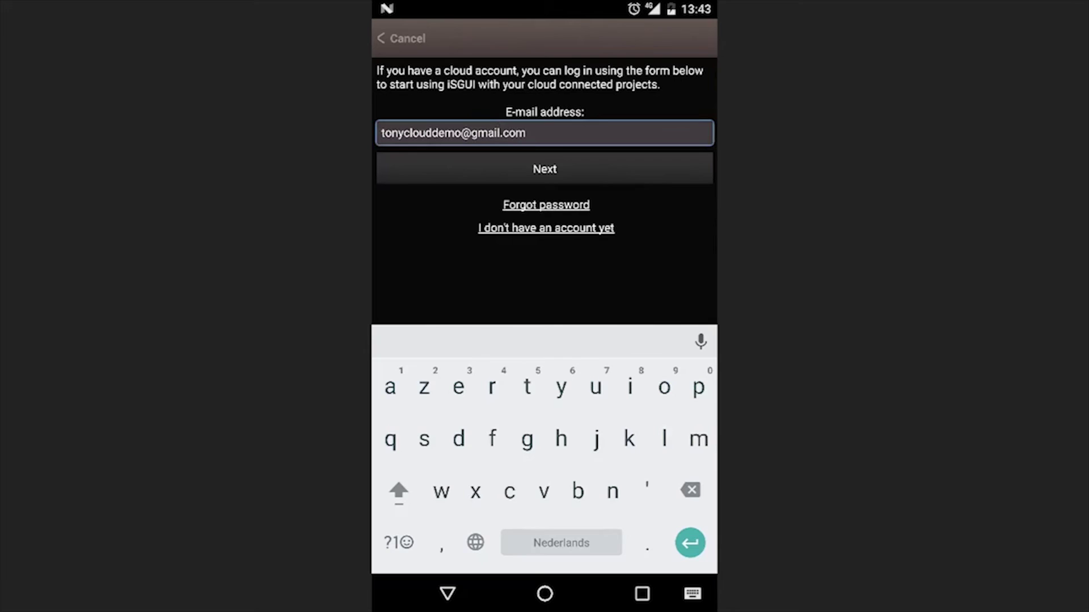
{"action": "left_click", "coordinate": [544, 169]}
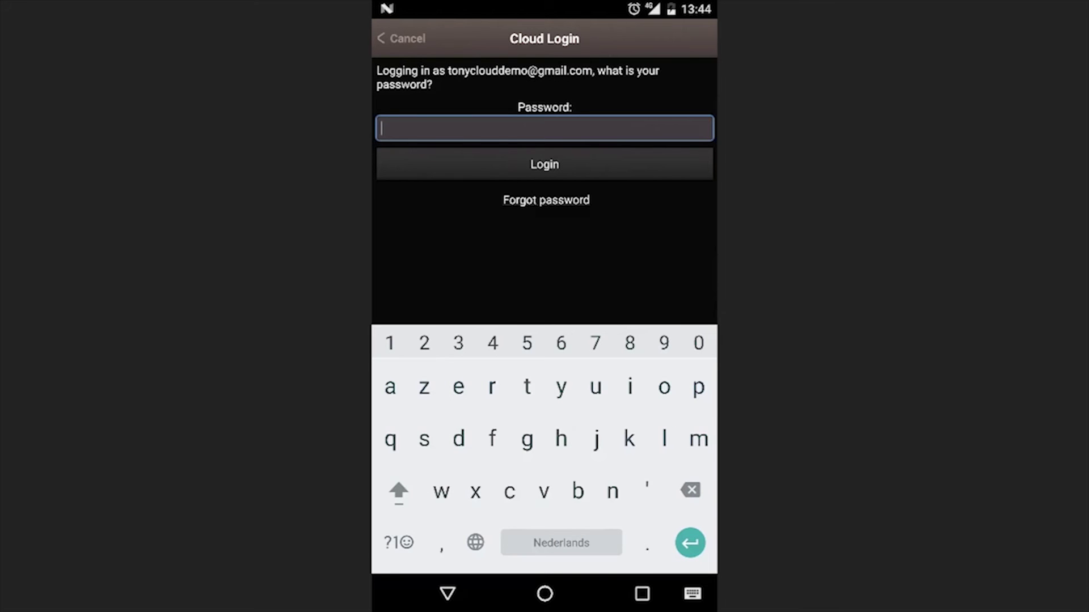
- Log in to the cloud account in iSGUI with the account password
{"action": "type", "text": "pass"}
{"action": "type", "text": "wor"}
{"action": "type", "text": "d"}
{"action": "left_click", "coordinate": [494, 165]}
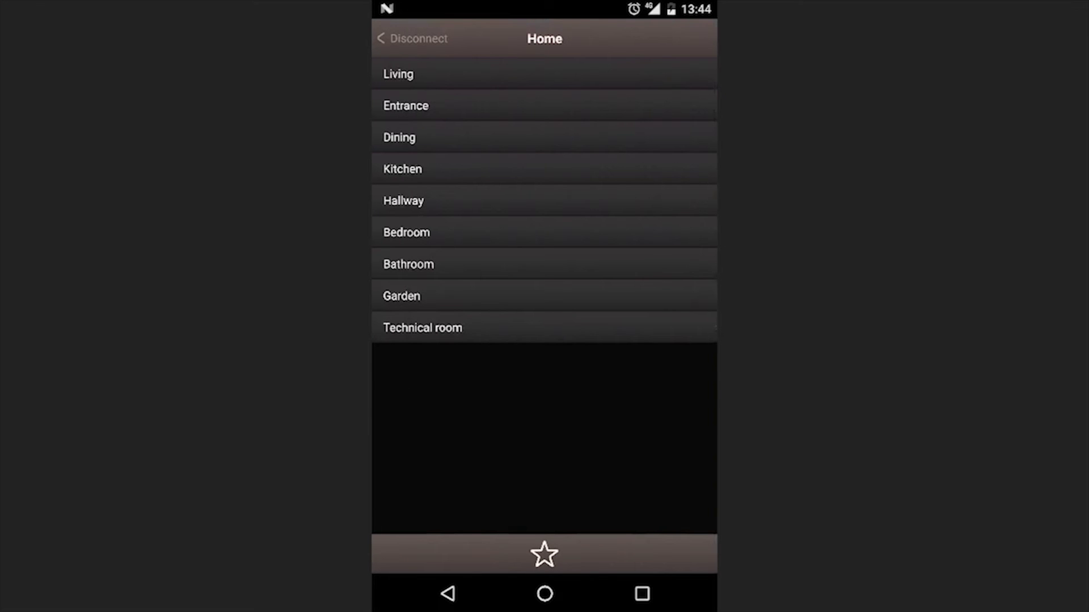
- In the Living room, dim the main lights, switch the TV off and set audio to FM 1
{"action": "left_click", "coordinate": [459, 73]}
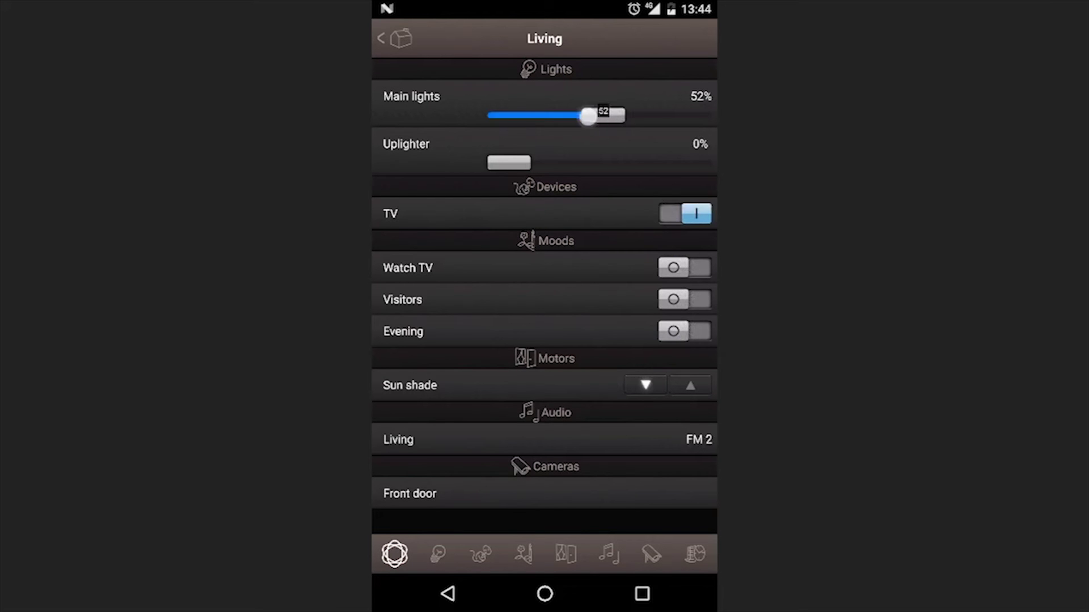
{"action": "left_click_drag", "start_coordinate": [603, 115], "coordinate": [538, 115]}
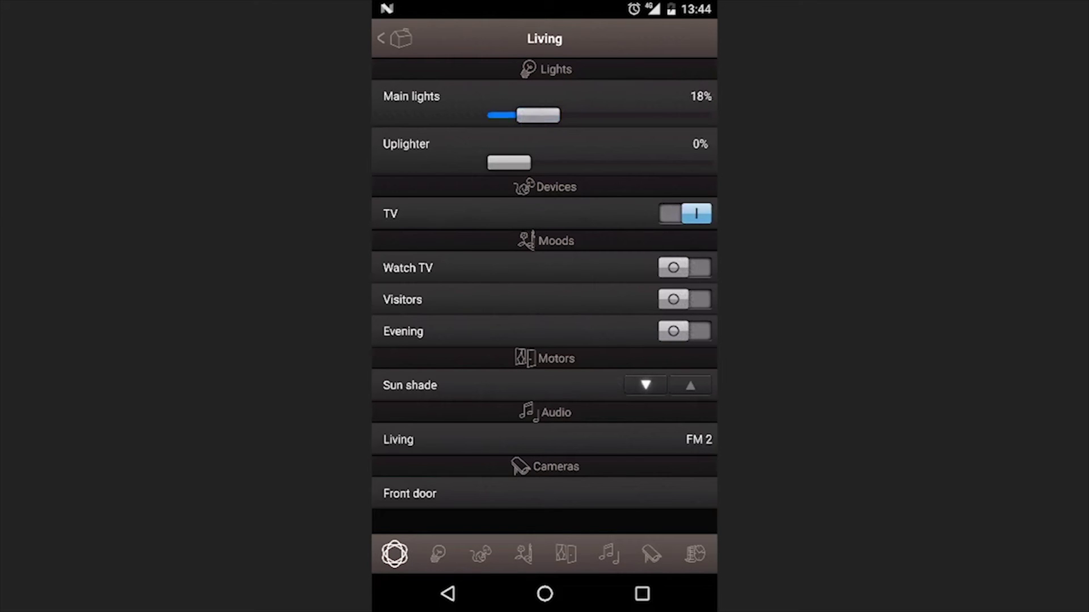
{"action": "left_click", "coordinate": [684, 213]}
{"action": "left_click", "coordinate": [426, 438]}
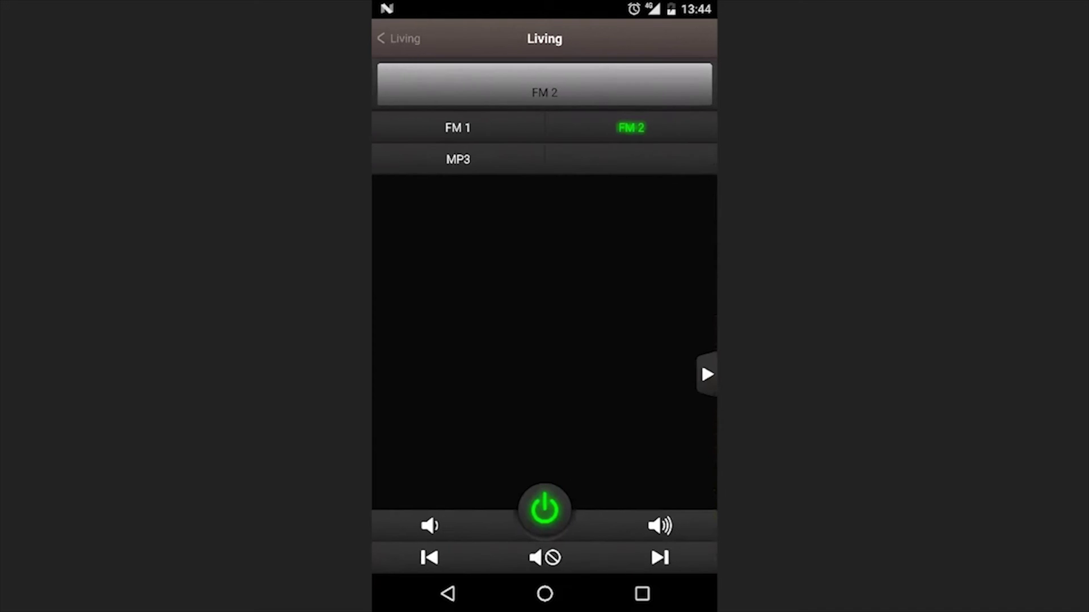
{"action": "left_click", "coordinate": [431, 125]}
{"action": "left_click", "coordinate": [448, 594]}
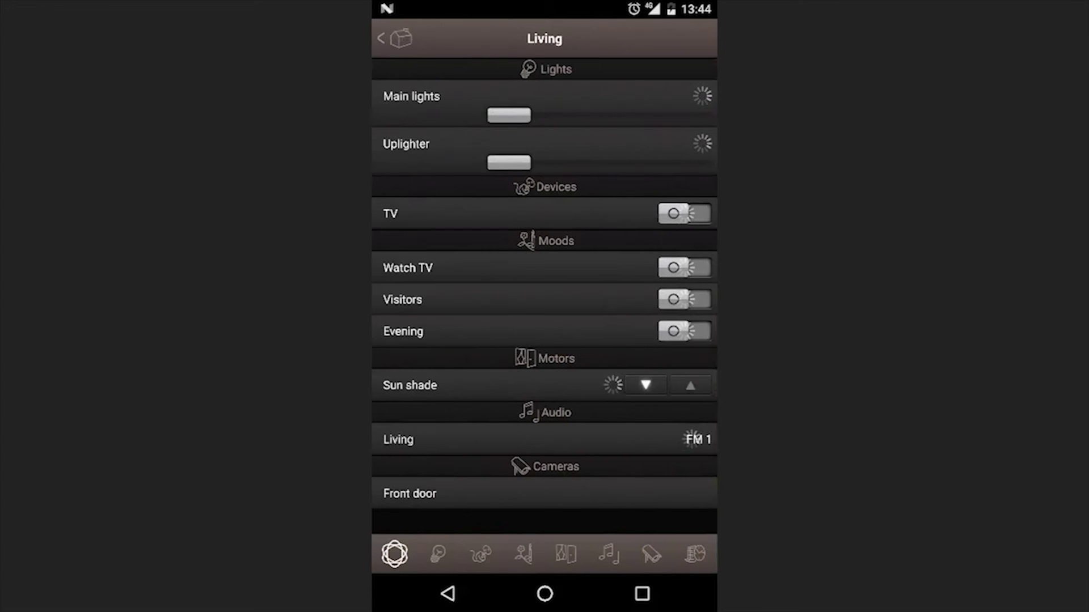
- View the Front door camera image, then return to the Home room list
{"action": "left_click", "coordinate": [449, 499]}
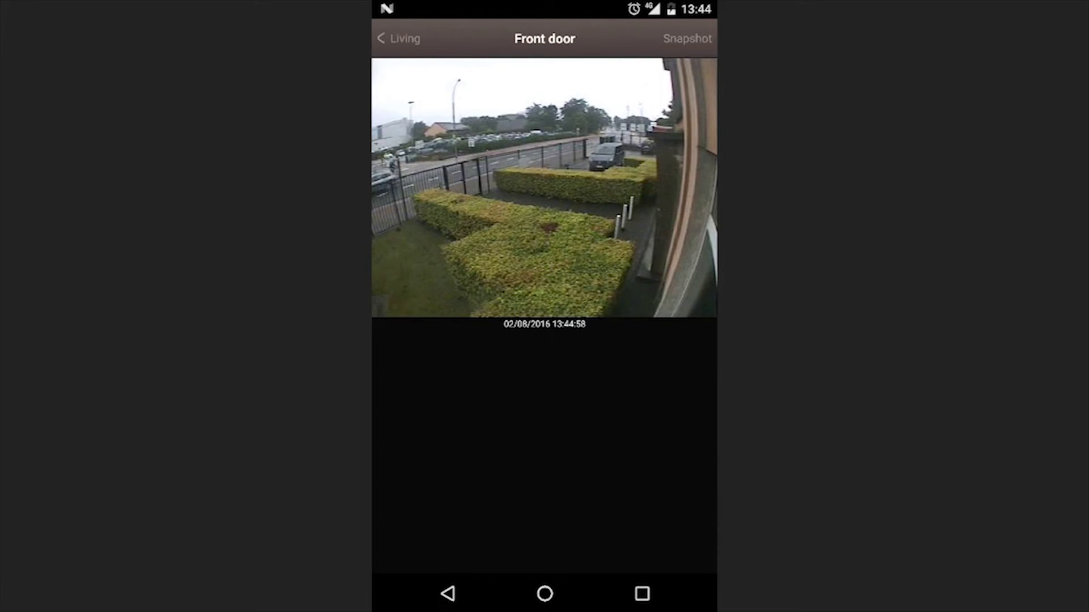
{"action": "left_click", "coordinate": [398, 38]}
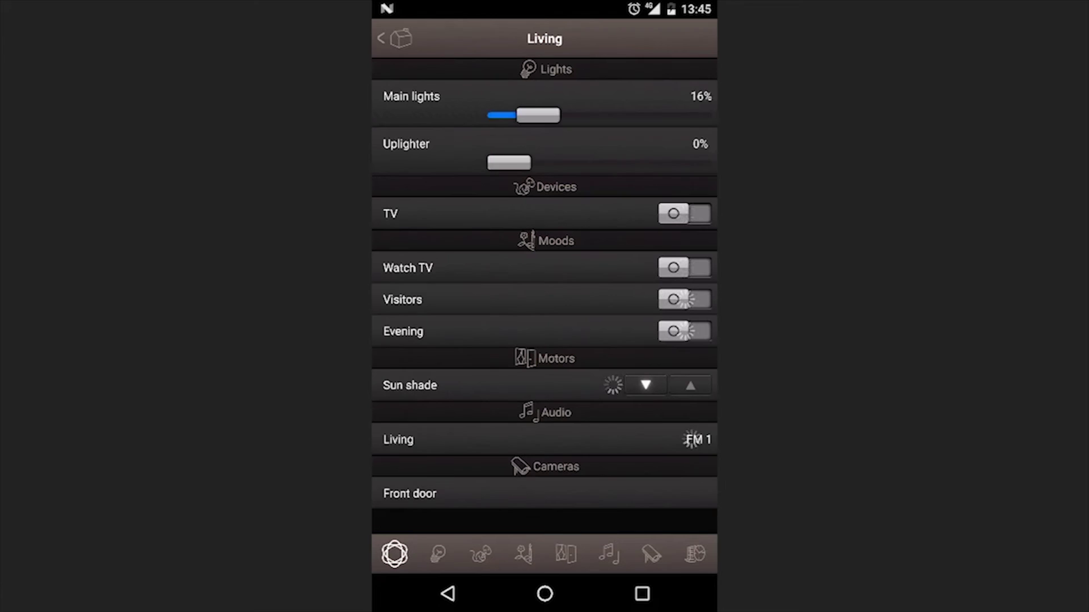
{"action": "left_click", "coordinate": [400, 38]}
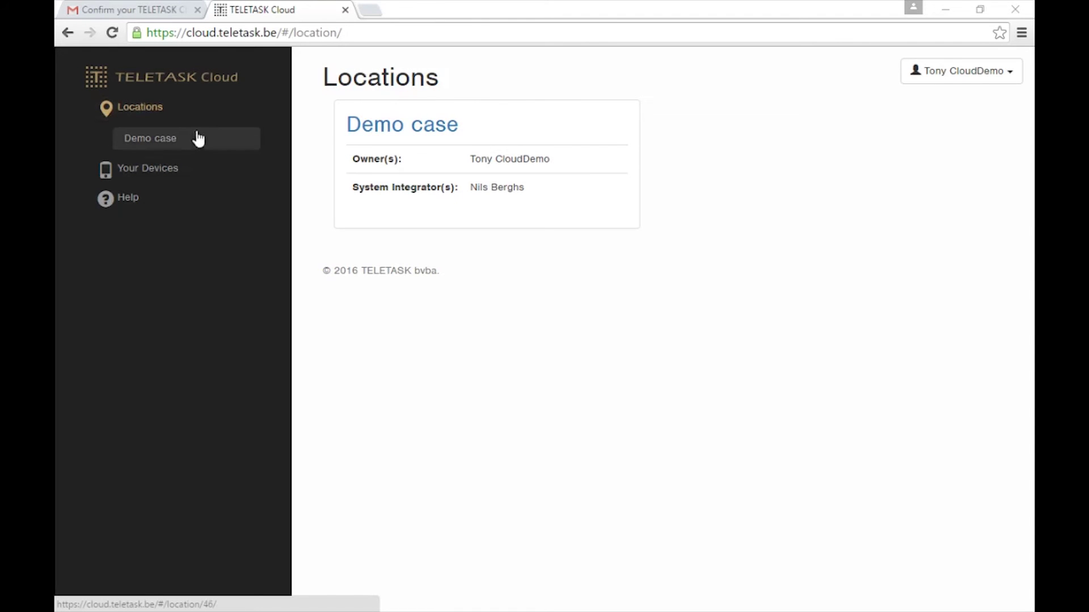
- Open the Demo case location from the Locations sidebar
{"action": "left_click", "coordinate": [412, 128]}
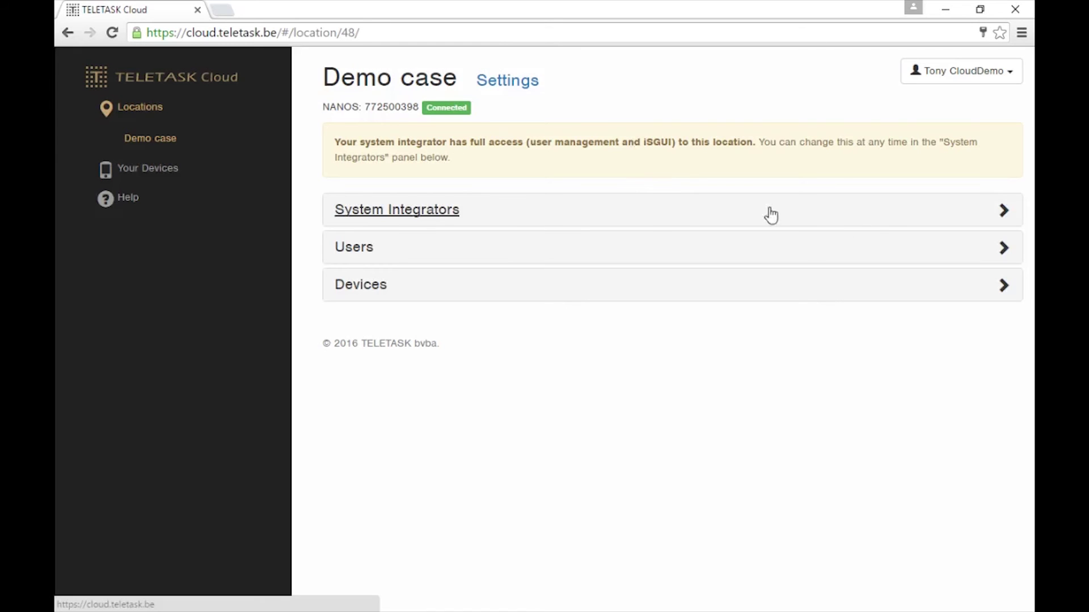
- Expand System Integrators and review the integrator's rights options, leaving Full access unchanged
{"action": "left_click", "coordinate": [480, 214]}
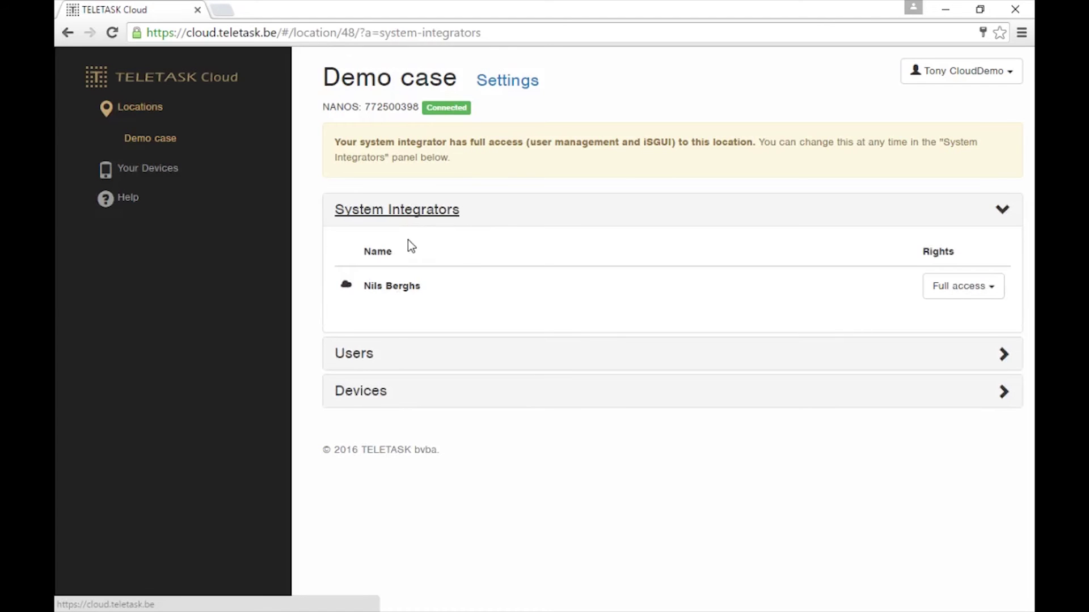
{"action": "left_click", "coordinate": [993, 297]}
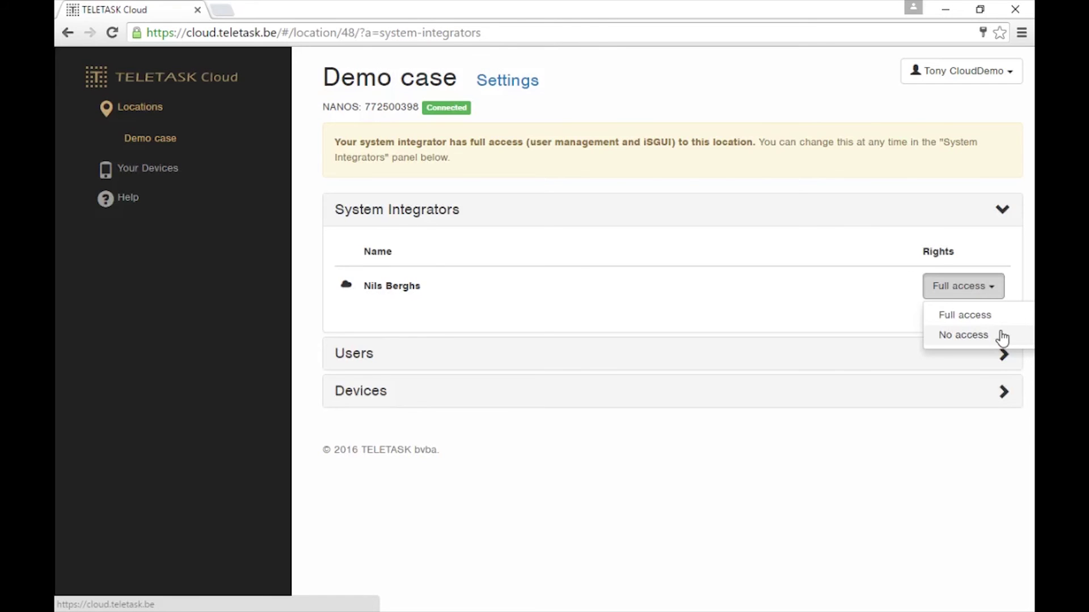
{"action": "left_click", "coordinate": [884, 286]}
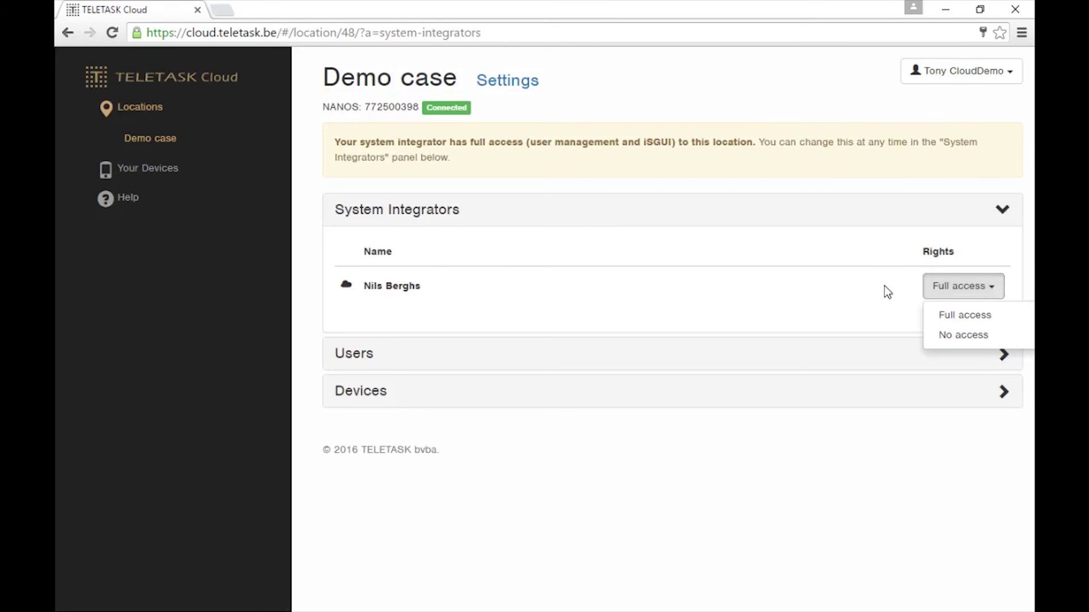
{"action": "left_click", "coordinate": [420, 222]}
{"action": "left_click", "coordinate": [376, 251]}
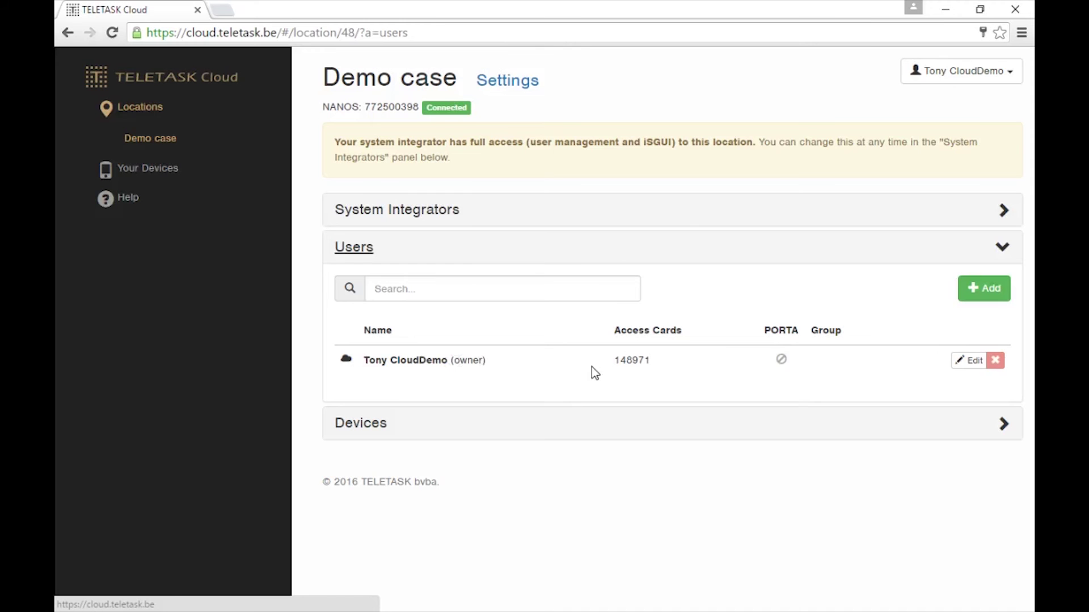
{"action": "left_click", "coordinate": [977, 360]}
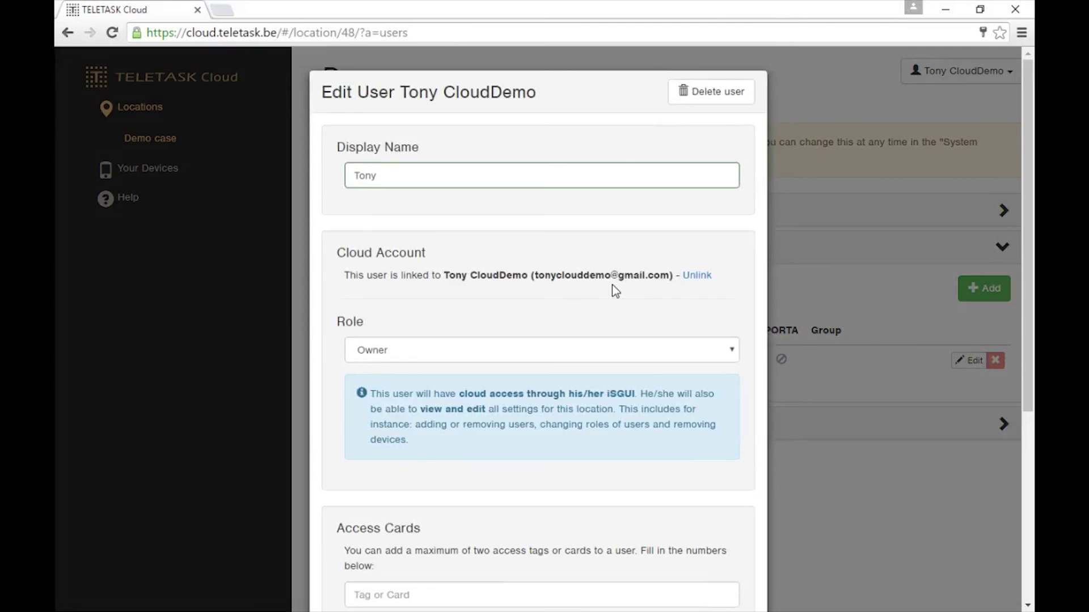
{"action": "scroll", "coordinate": [601, 317], "scroll_direction": "down", "scroll_amount": 2}
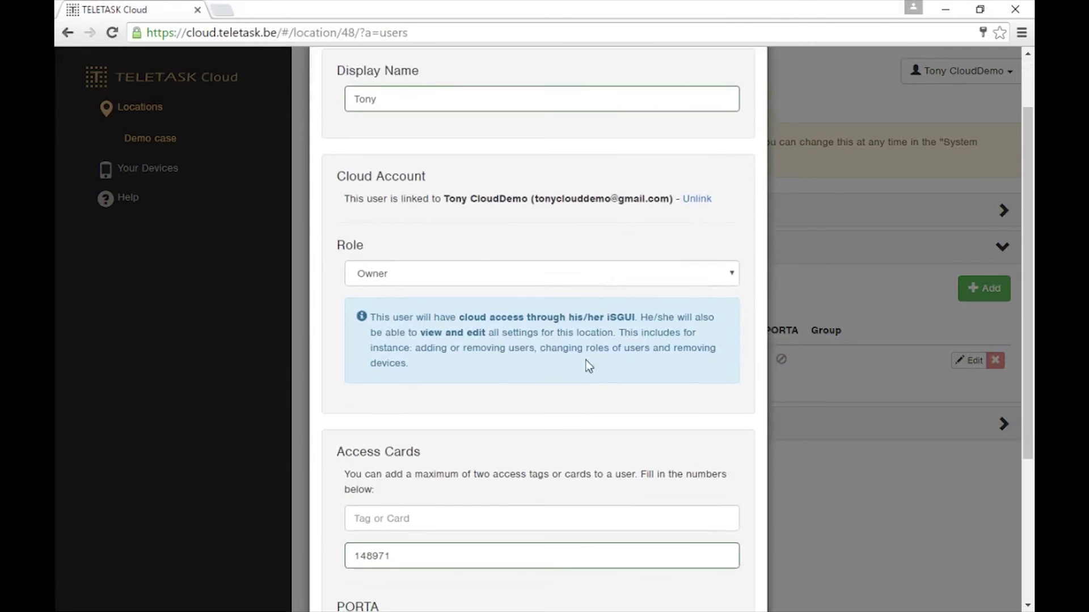
{"action": "left_click", "coordinate": [509, 561]}
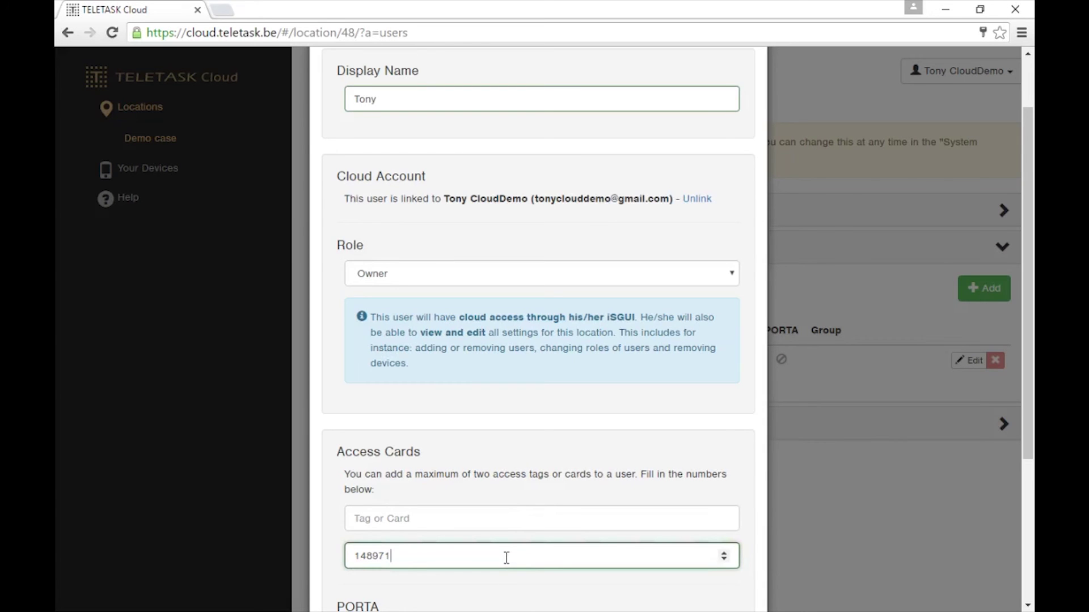
{"action": "key", "text": "BackSpace"}
{"action": "key", "text": "BackSpace"}
{"action": "type", "text": "98"}
{"action": "scroll", "coordinate": [542, 499], "scroll_direction": "down", "scroll_amount": 4}
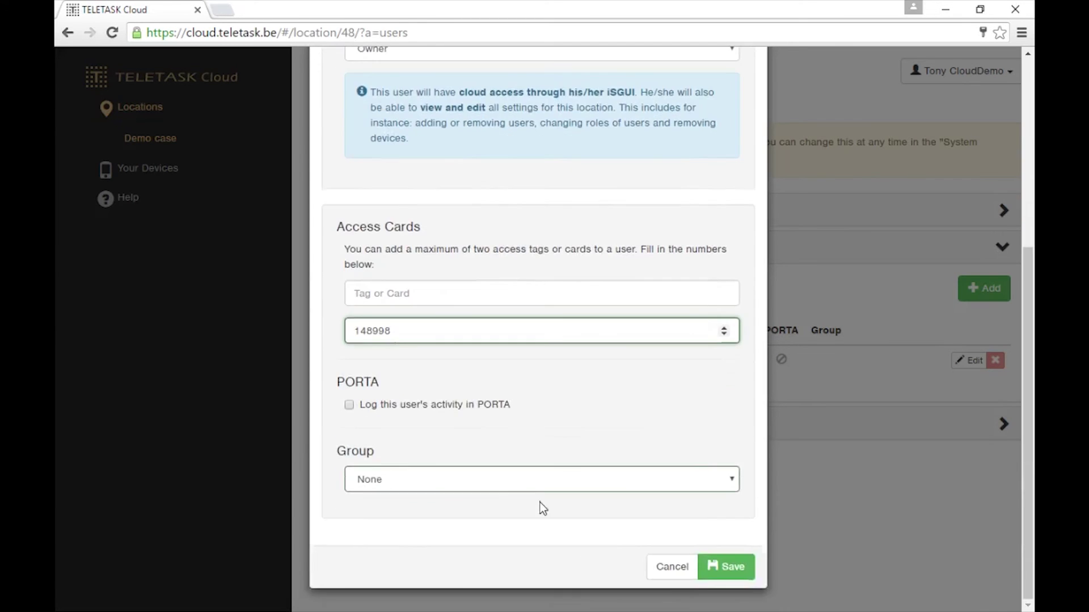
{"action": "left_click", "coordinate": [708, 568]}
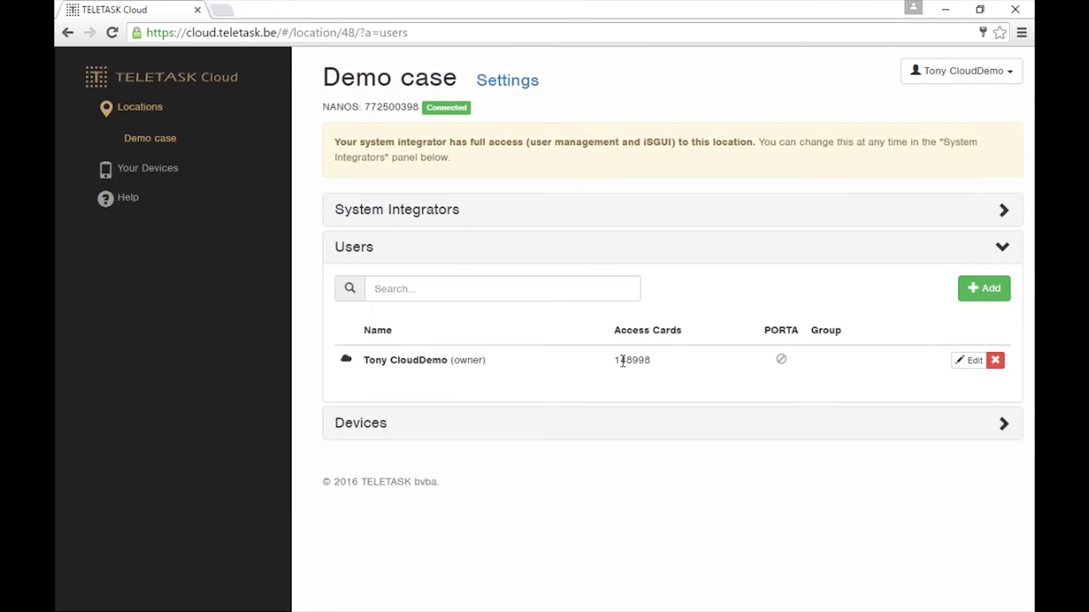
{"action": "left_click", "coordinate": [982, 296]}
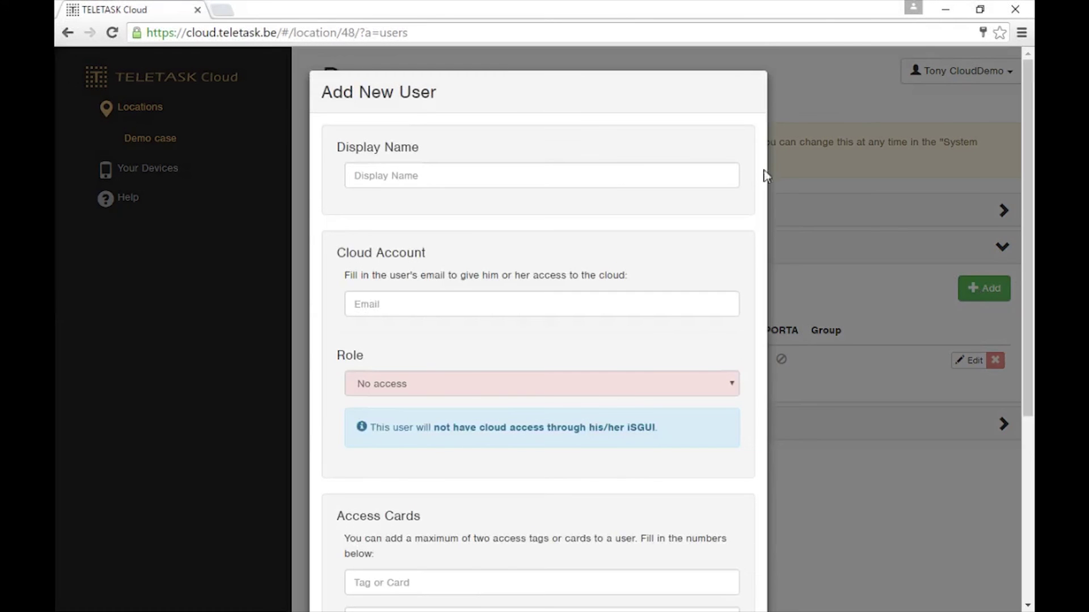
{"action": "left_click", "coordinate": [649, 172]}
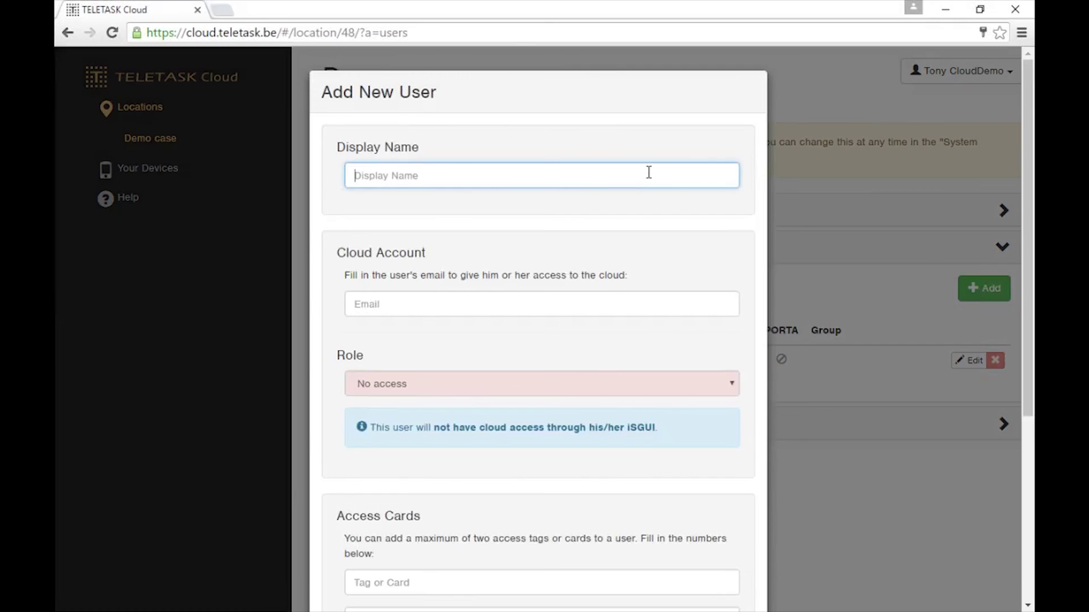
{"action": "type", "text": "Sand"}
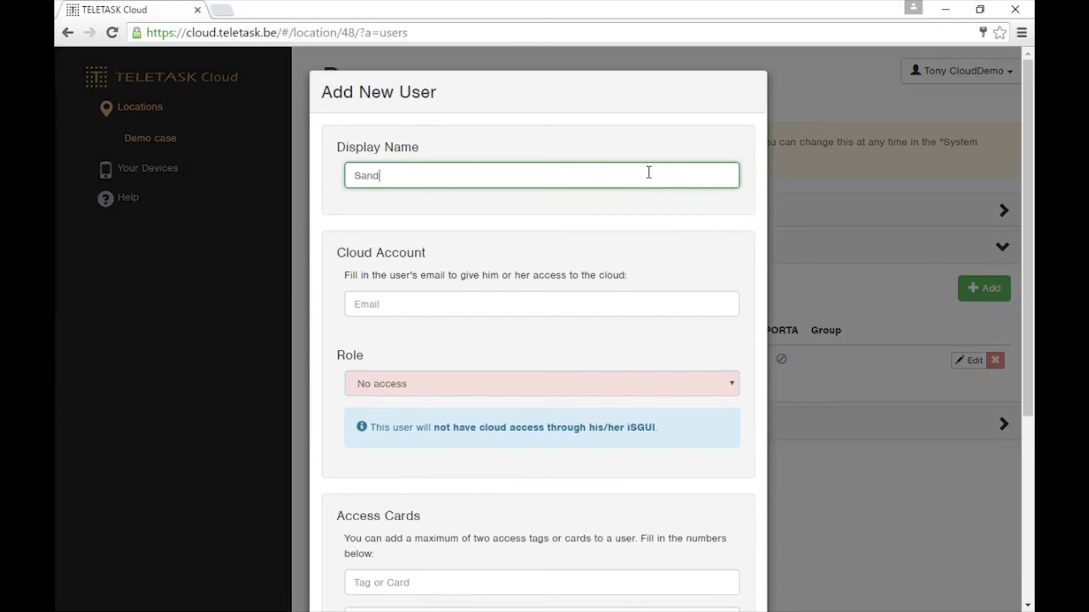
{"action": "type", "text": "y"}
{"action": "key", "text": "Tab"}
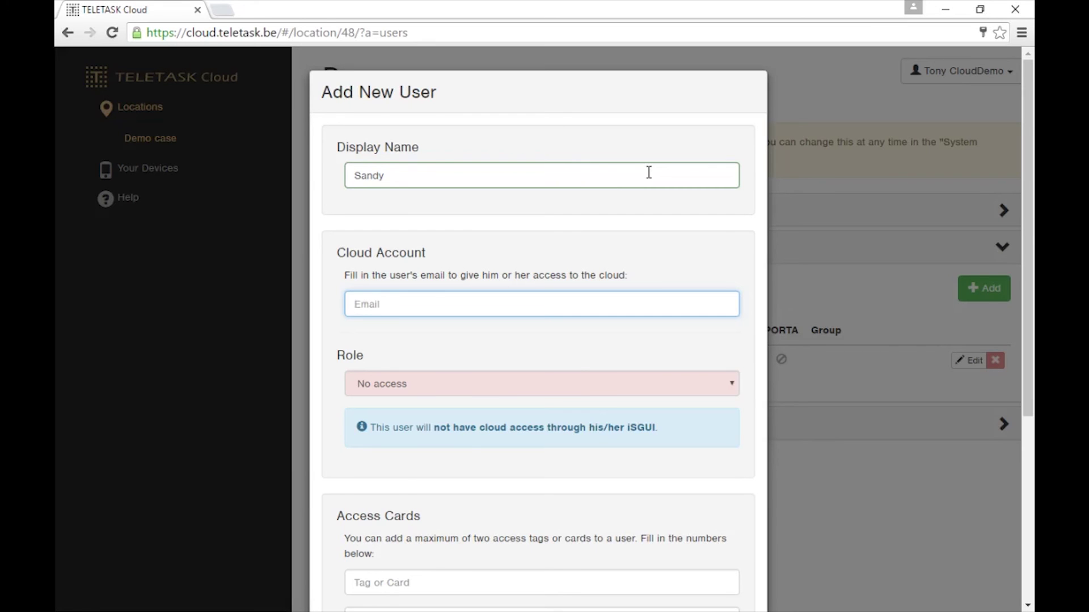
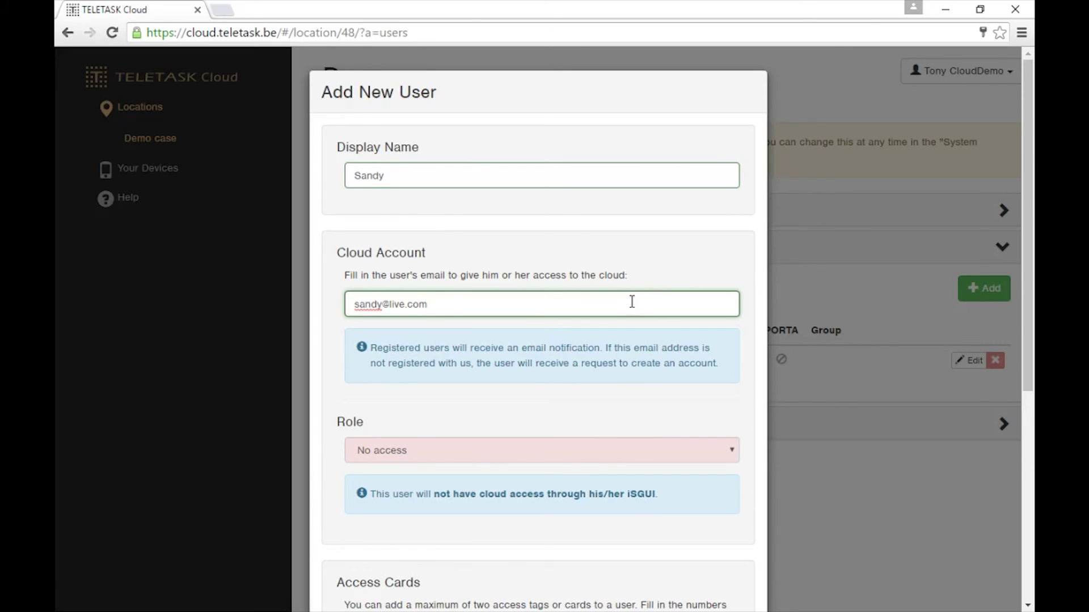
{"action": "scroll", "coordinate": [632, 302], "scroll_direction": "down", "scroll_amount": 2}
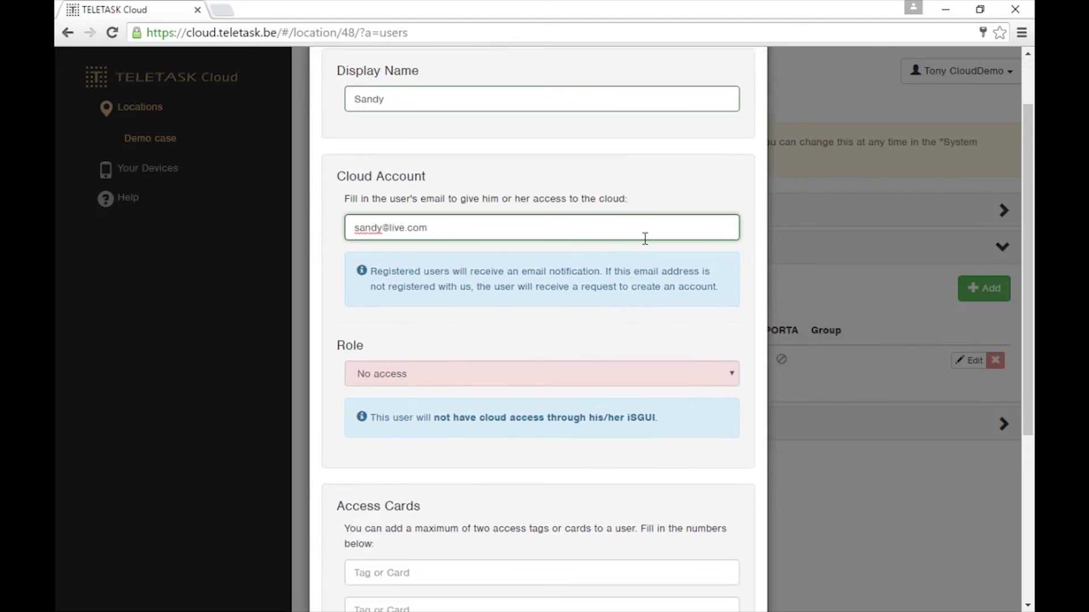
- Give the new user the Owner role, then cancel the form without saving
{"action": "left_click", "coordinate": [732, 374]}
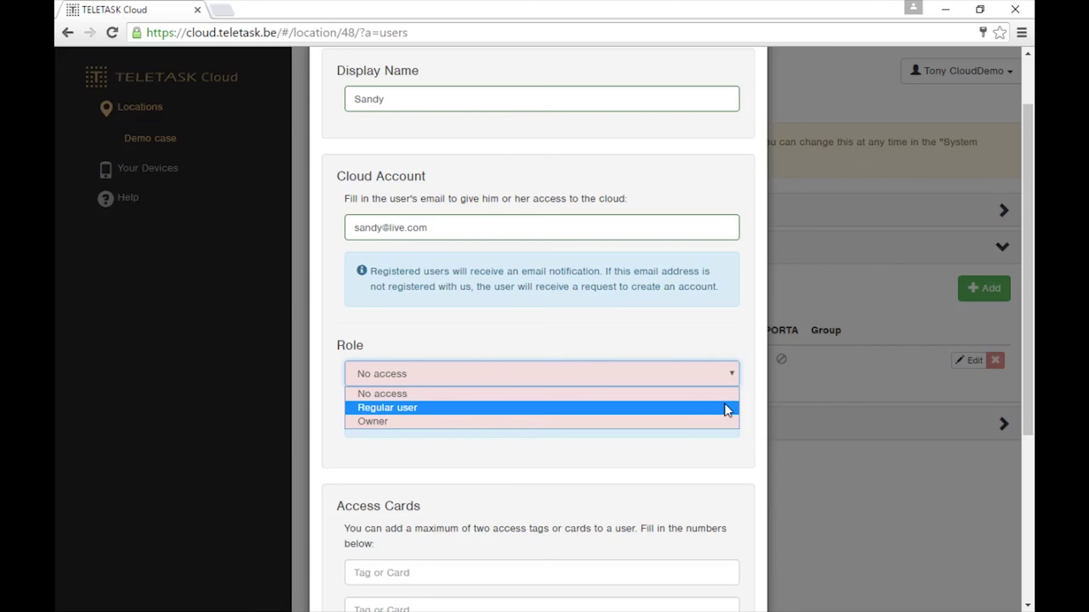
{"action": "left_click", "coordinate": [721, 423]}
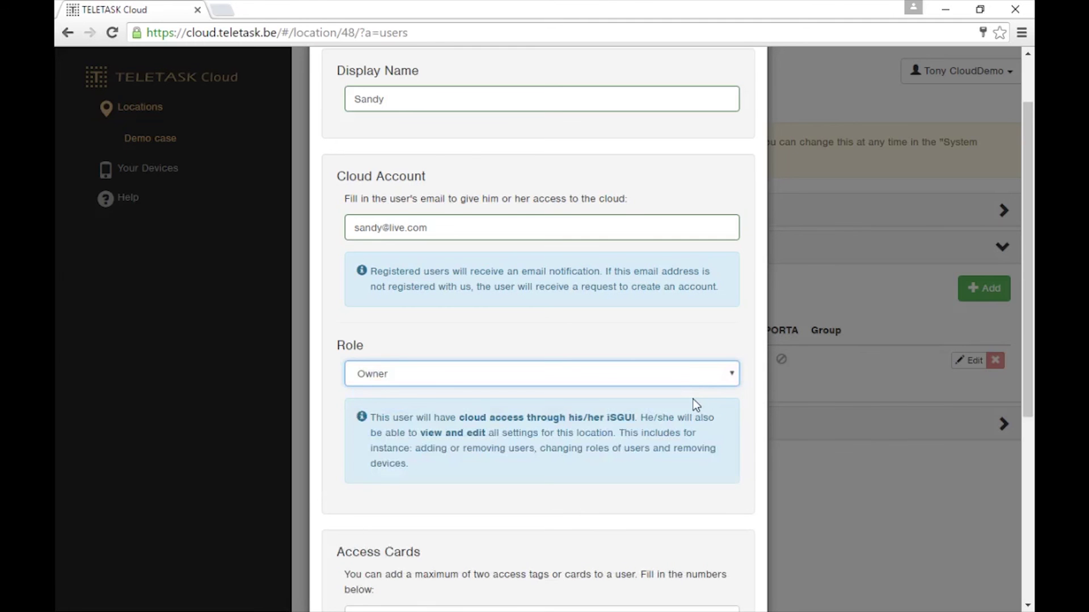
{"action": "scroll", "coordinate": [693, 399], "scroll_direction": "down", "scroll_amount": 1}
{"action": "scroll", "coordinate": [650, 317], "scroll_direction": "down", "scroll_amount": 1}
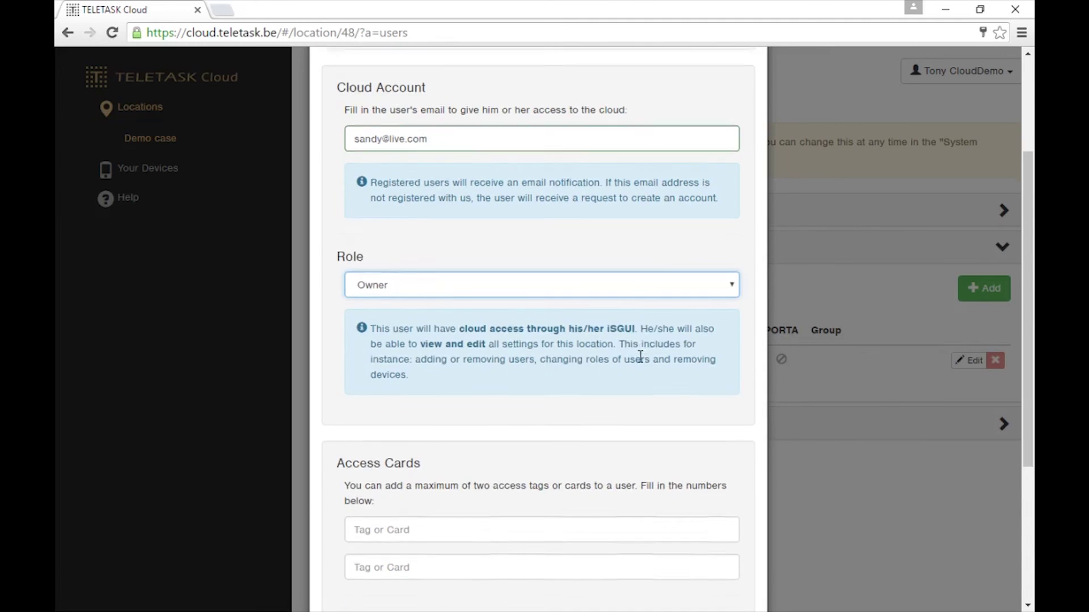
{"action": "scroll", "coordinate": [639, 374], "scroll_direction": "down", "scroll_amount": 2}
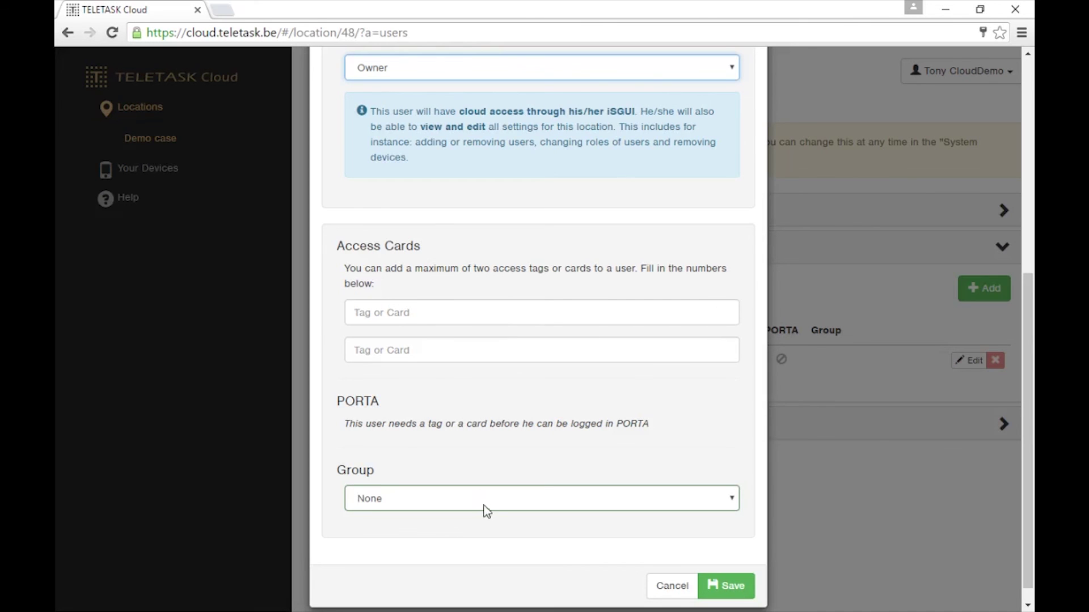
{"action": "scroll", "coordinate": [484, 507], "scroll_direction": "down", "scroll_amount": 1}
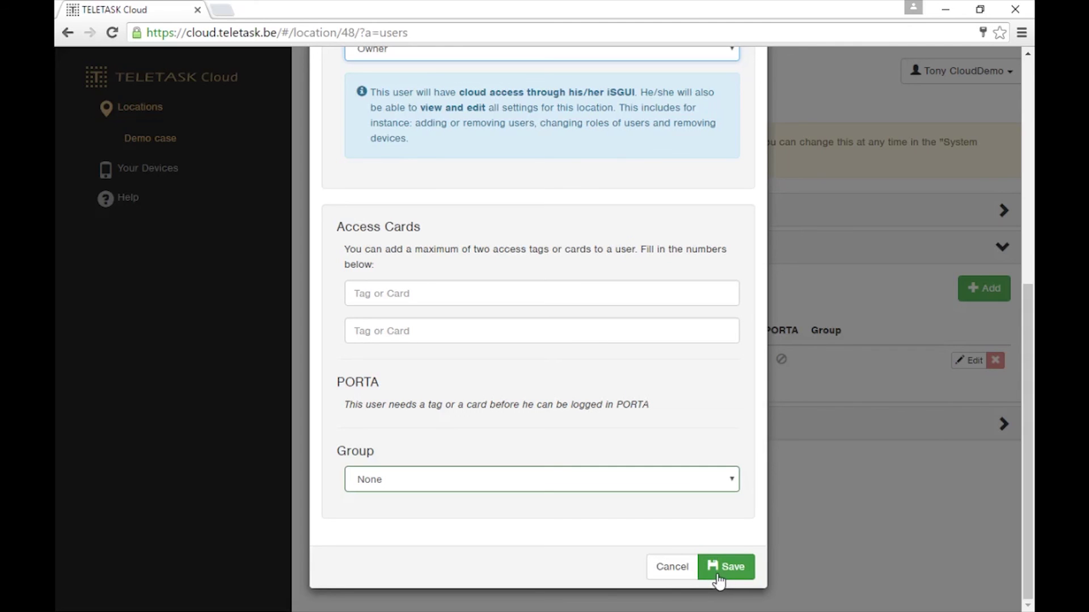
{"action": "left_click", "coordinate": [674, 571]}
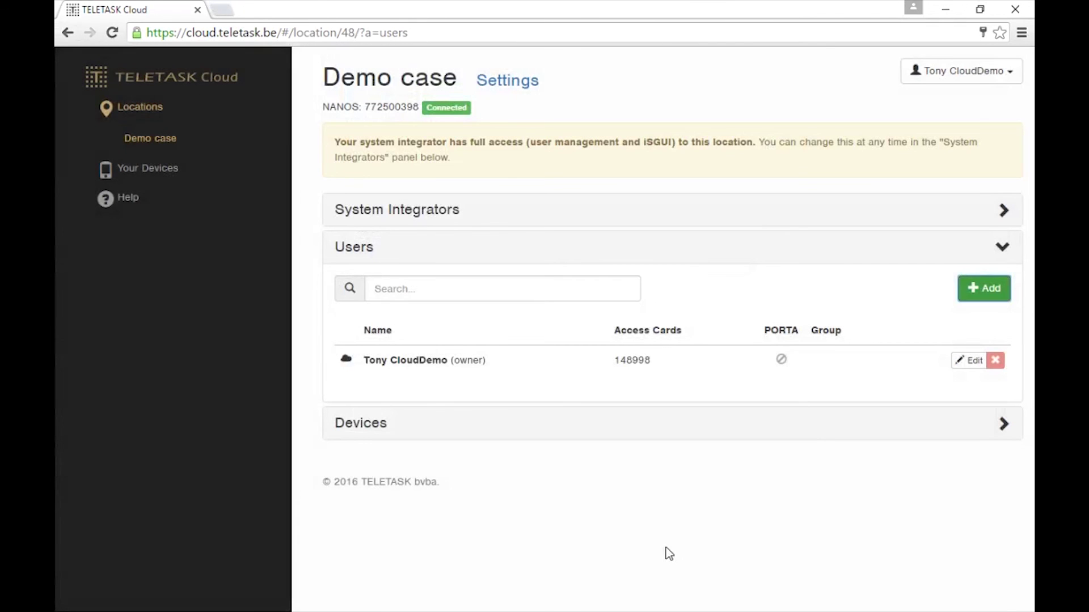
- Swap the Users panel for Demo case's Devices panel, then view Your Devices (Android and iPad)
{"action": "left_click", "coordinate": [348, 253]}
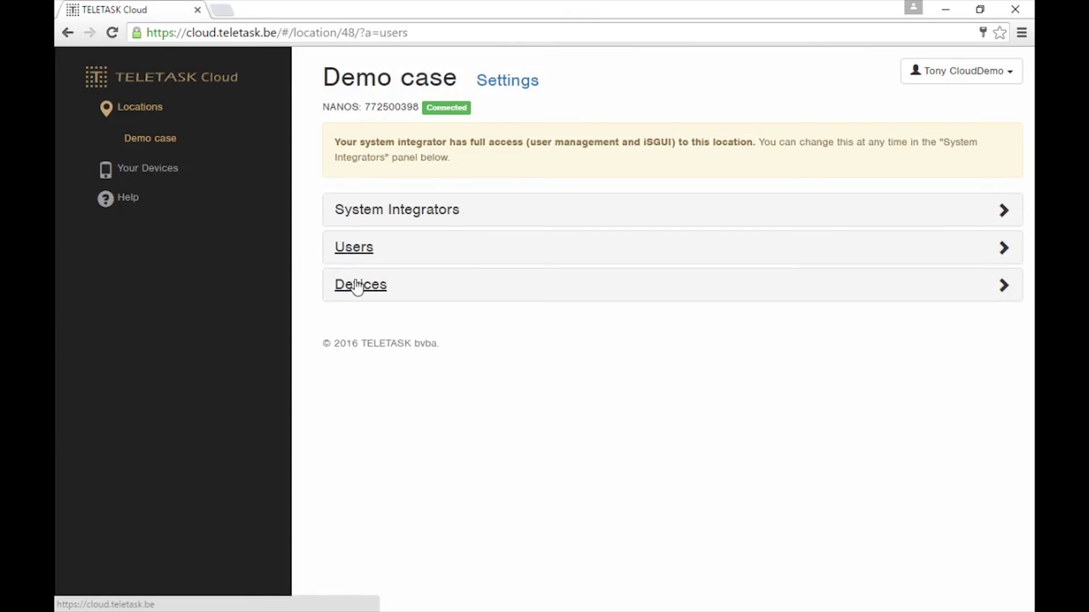
{"action": "left_click", "coordinate": [358, 288]}
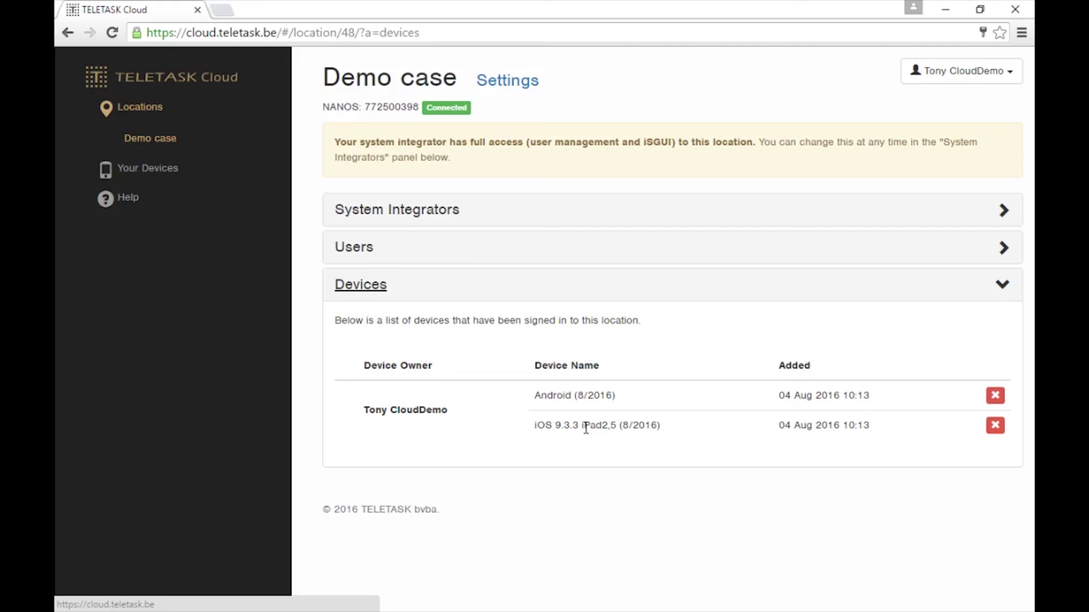
{"action": "left_click", "coordinate": [141, 179]}
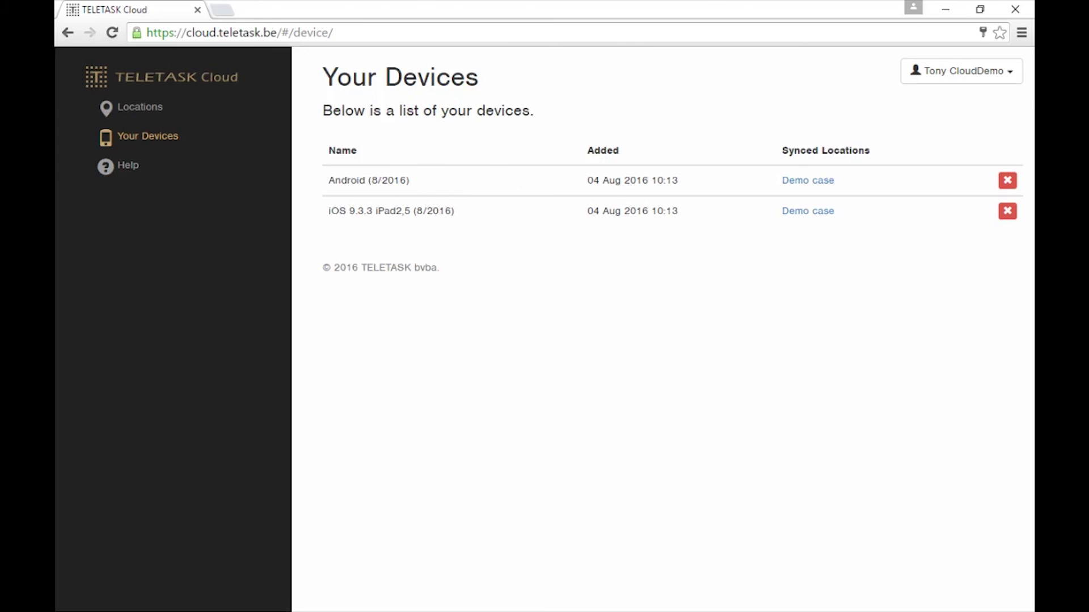
- Open the Help page and jump to the change-password instructions
{"action": "left_click", "coordinate": [134, 172]}
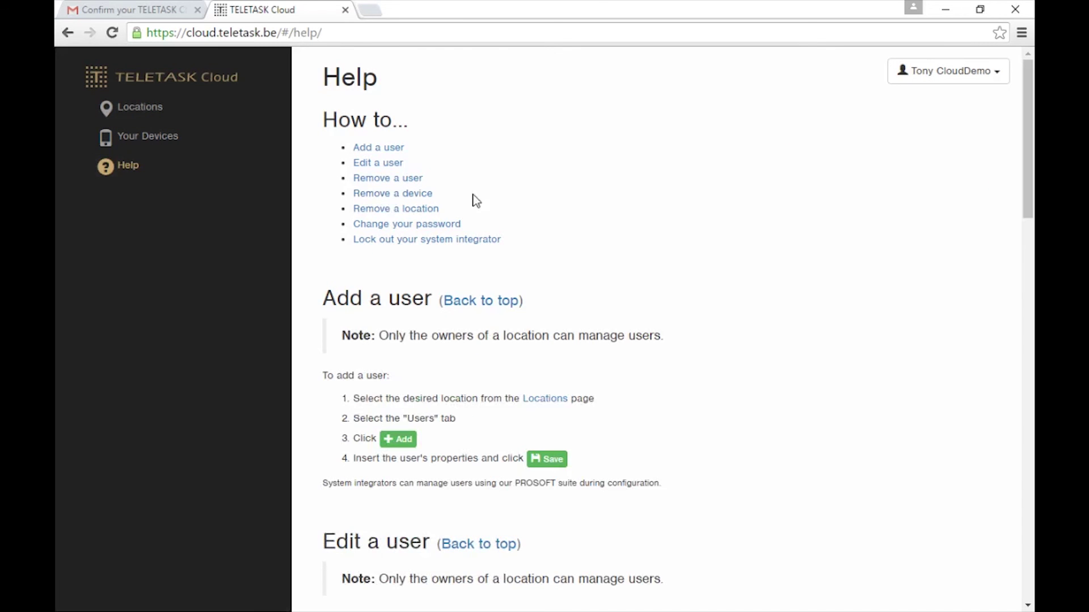
{"action": "scroll", "coordinate": [537, 253], "scroll_direction": "down", "scroll_amount": 3}
{"action": "scroll", "coordinate": [536, 253], "scroll_direction": "down", "scroll_amount": 2}
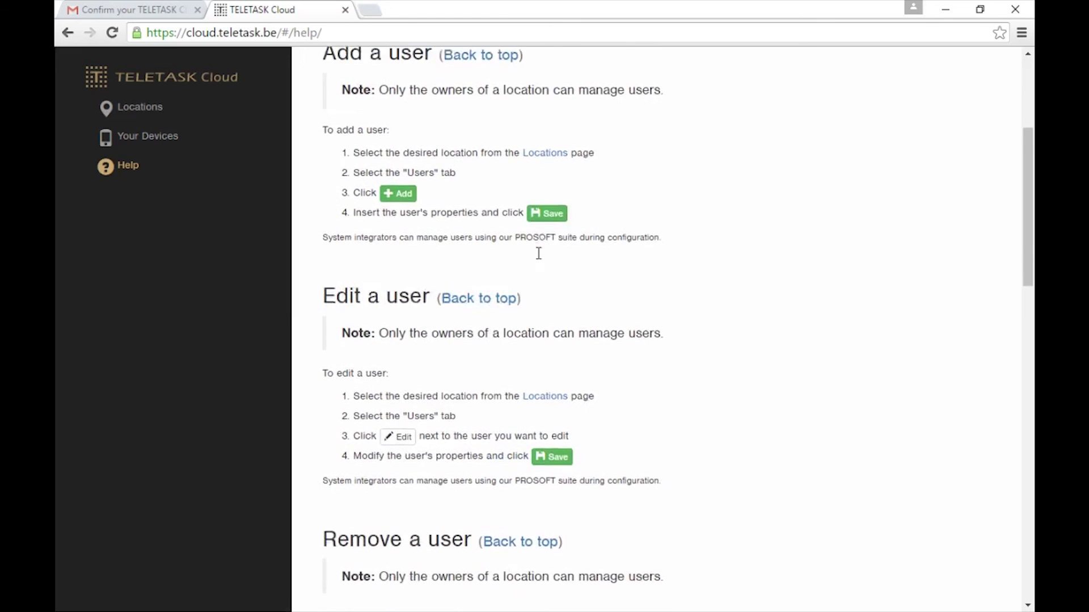
{"action": "scroll", "coordinate": [536, 253], "scroll_direction": "down", "scroll_amount": 1}
{"action": "scroll", "coordinate": [510, 250], "scroll_direction": "up", "scroll_amount": 4}
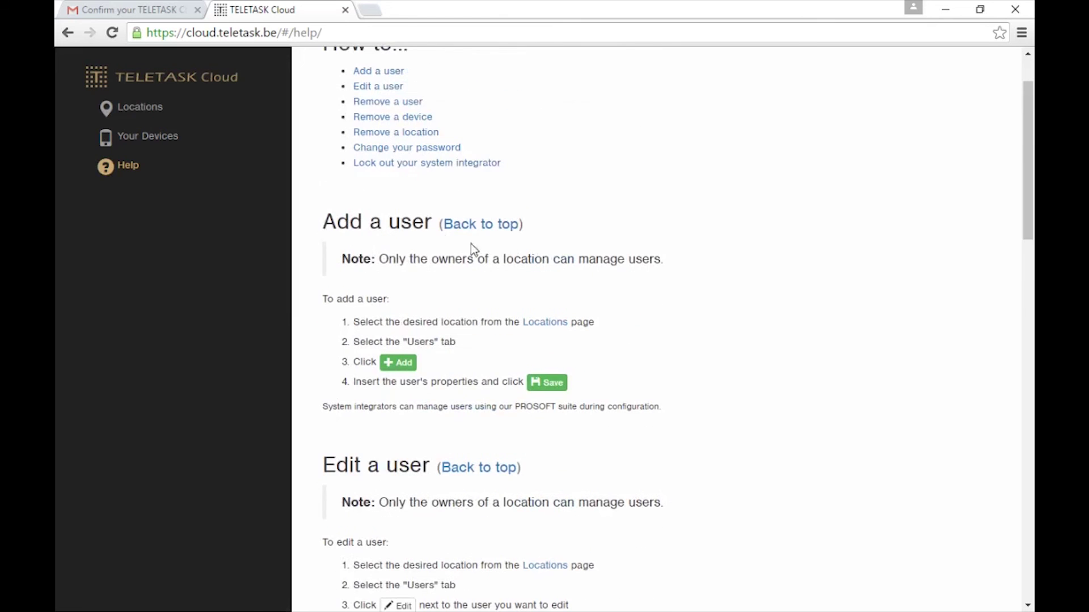
{"action": "left_click", "coordinate": [382, 149]}
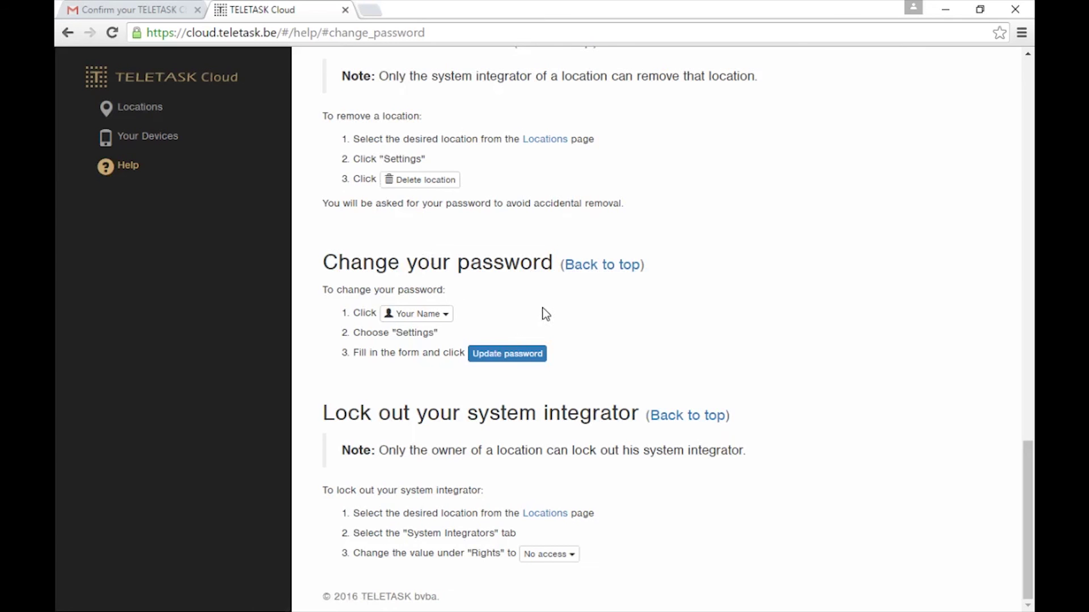
- Read the Help instructions back up to the Add a user section
{"action": "scroll", "coordinate": [636, 409], "scroll_direction": "up", "scroll_amount": 2}
{"action": "scroll", "coordinate": [637, 403], "scroll_direction": "up", "scroll_amount": 2}
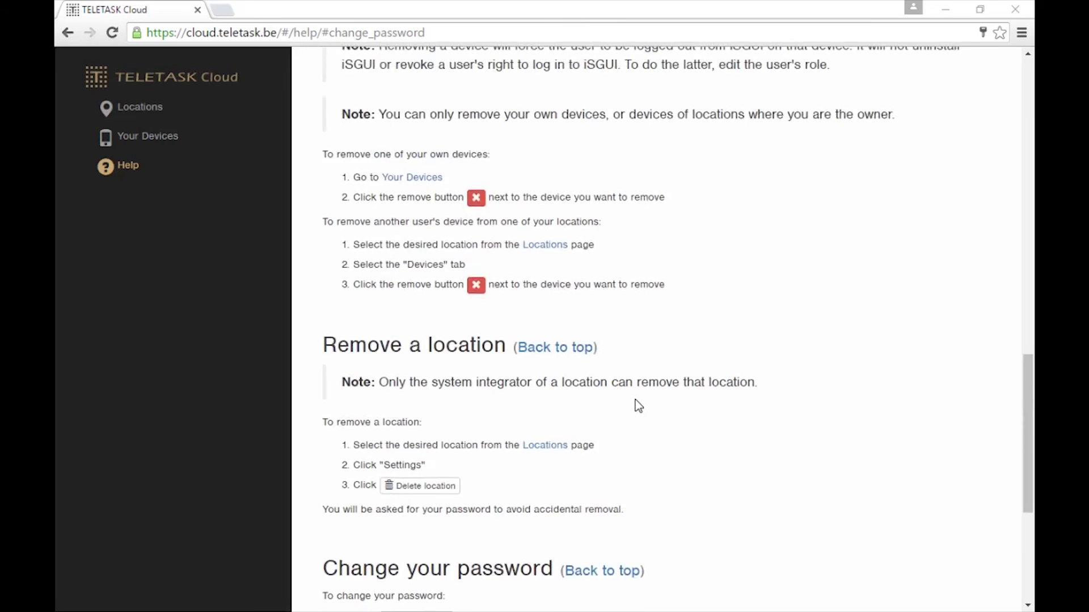
{"action": "scroll", "coordinate": [638, 405], "scroll_direction": "up", "scroll_amount": 1}
{"action": "scroll", "coordinate": [638, 405], "scroll_direction": "up", "scroll_amount": 1}
{"action": "scroll", "coordinate": [638, 406], "scroll_direction": "up", "scroll_amount": 1}
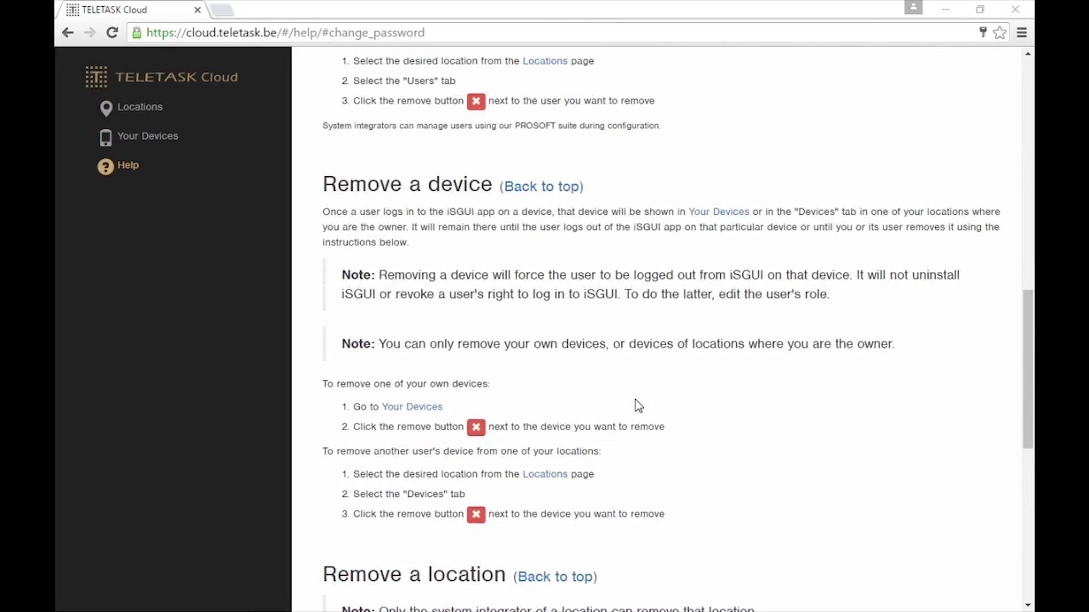
{"action": "scroll", "coordinate": [638, 405], "scroll_direction": "up", "scroll_amount": 1}
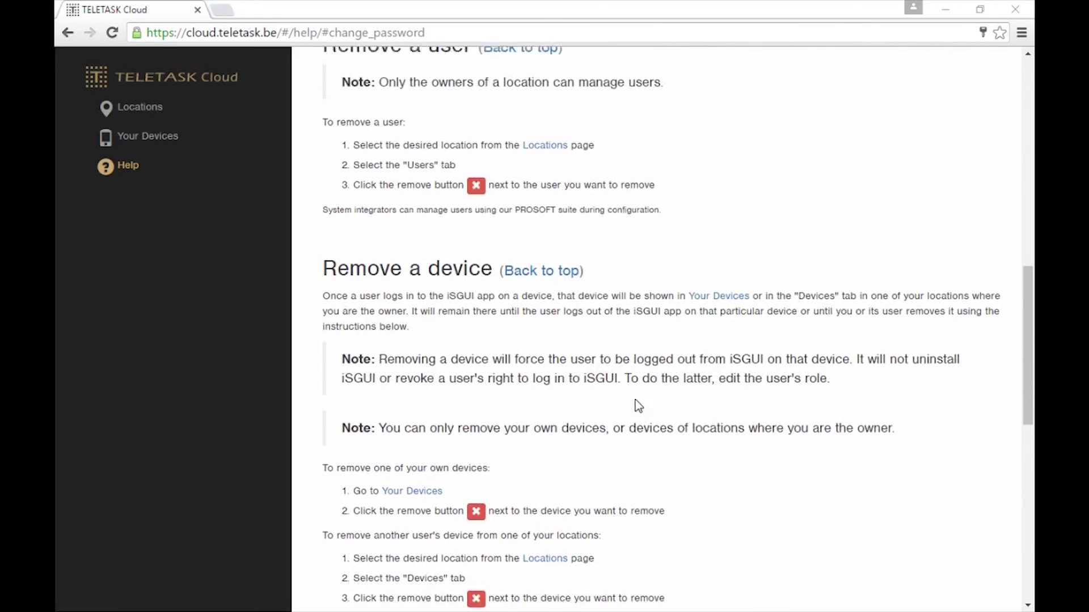
{"action": "scroll", "coordinate": [638, 406], "scroll_direction": "up", "scroll_amount": 2}
{"action": "scroll", "coordinate": [638, 406], "scroll_direction": "down", "scroll_amount": 1}
{"action": "scroll", "coordinate": [638, 405], "scroll_direction": "up", "scroll_amount": 1}
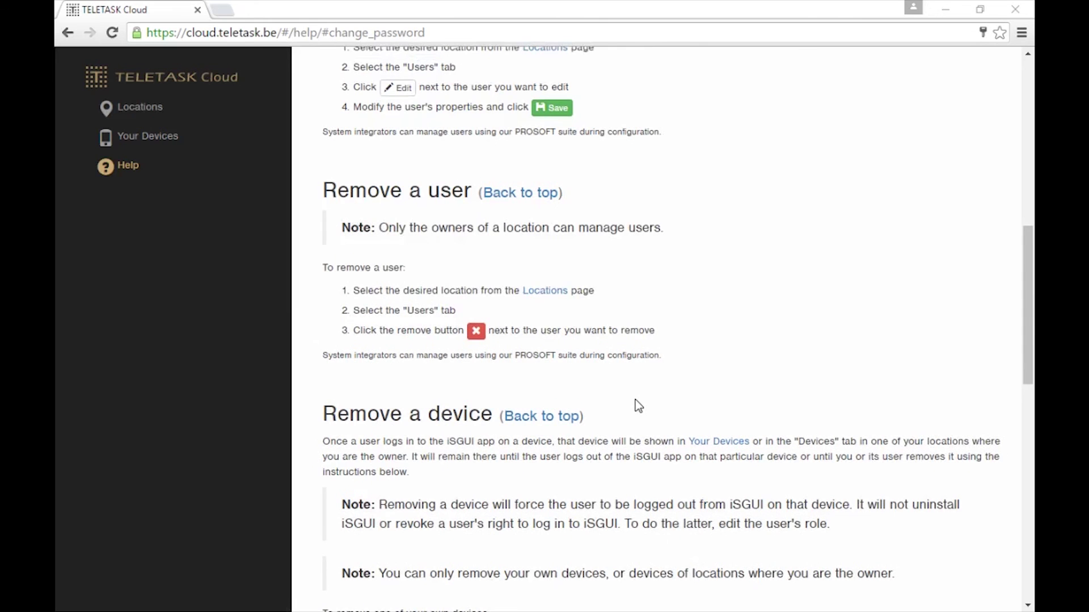
{"action": "scroll", "coordinate": [638, 405], "scroll_direction": "up", "scroll_amount": 2}
{"action": "scroll", "coordinate": [638, 405], "scroll_direction": "up", "scroll_amount": 2}
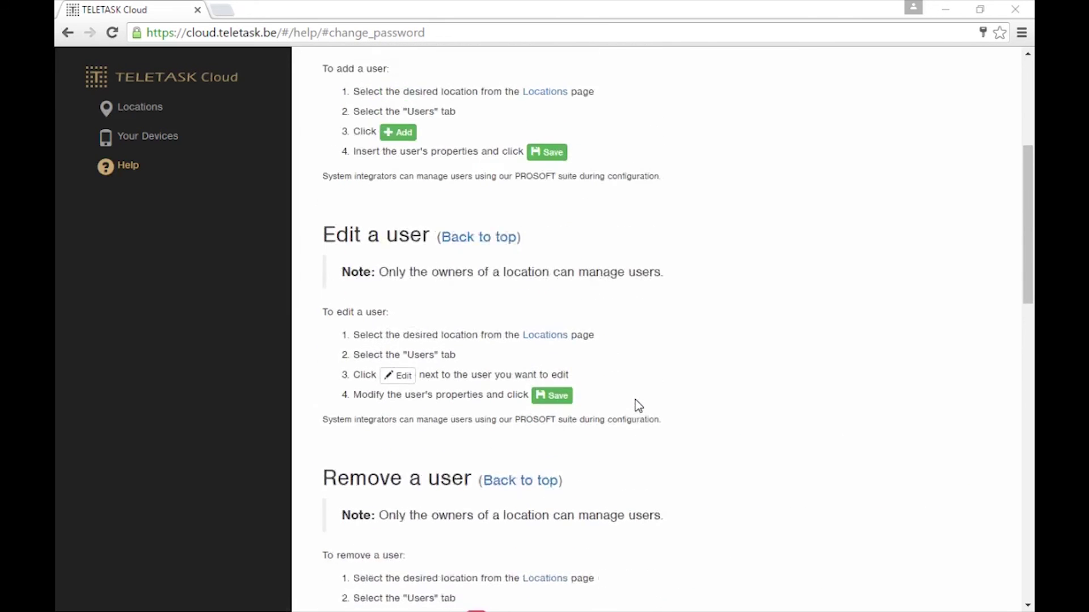
{"action": "scroll", "coordinate": [638, 405], "scroll_direction": "up", "scroll_amount": 1}
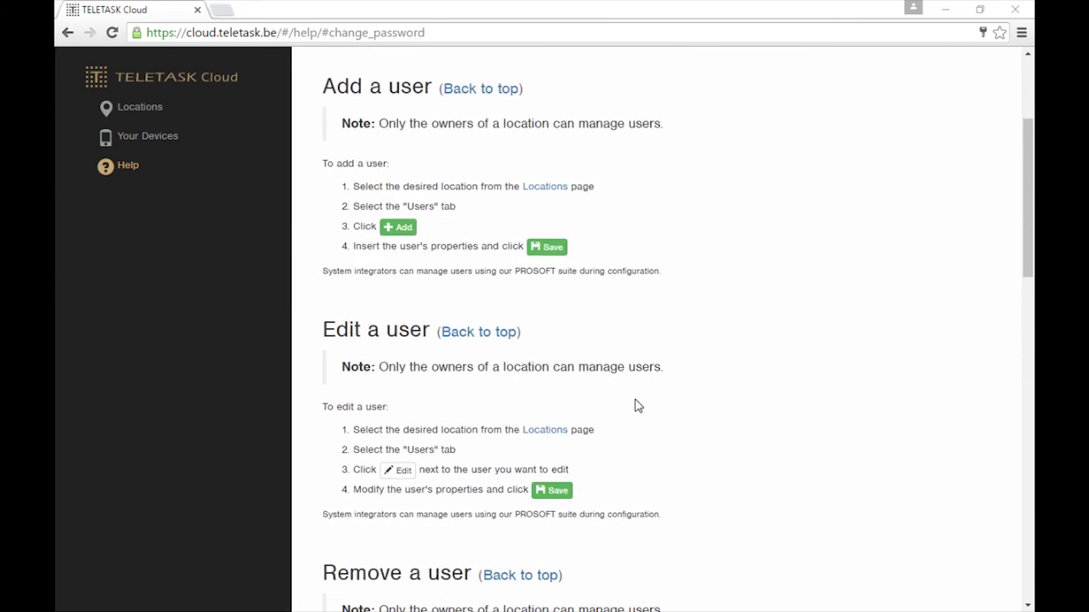